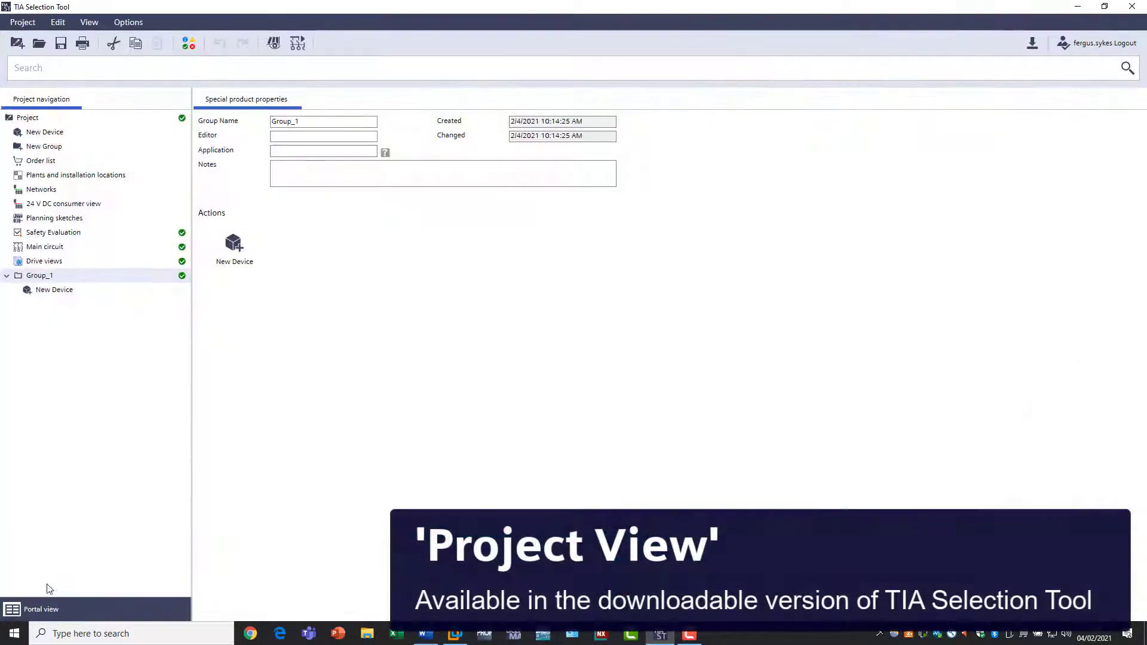
# Add an Ident plant configuration from SIMATIC Ident to Group_1 and name the device IO Link RFID System.
pyautogui.click(59, 292)
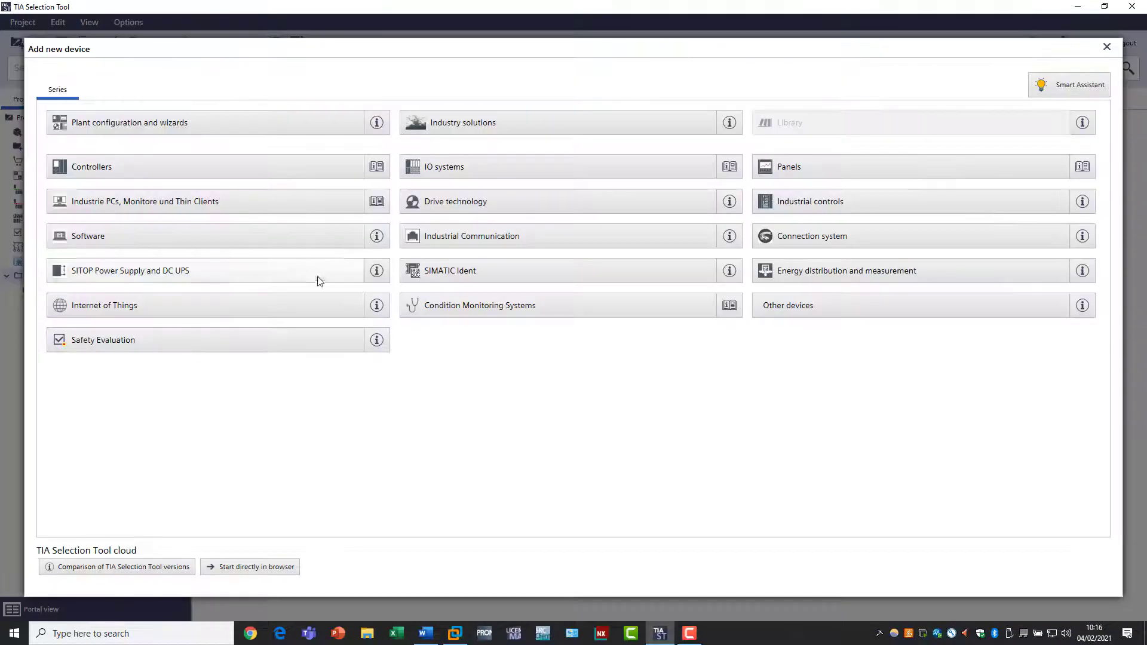
pyautogui.click(469, 269)
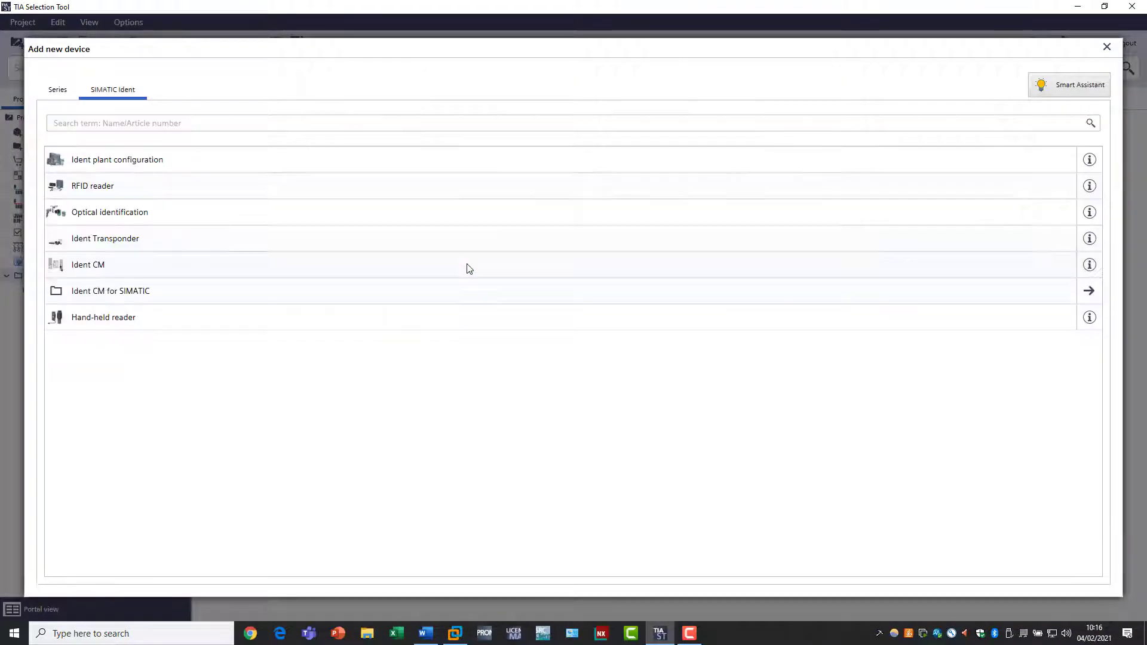
pyautogui.click(179, 164)
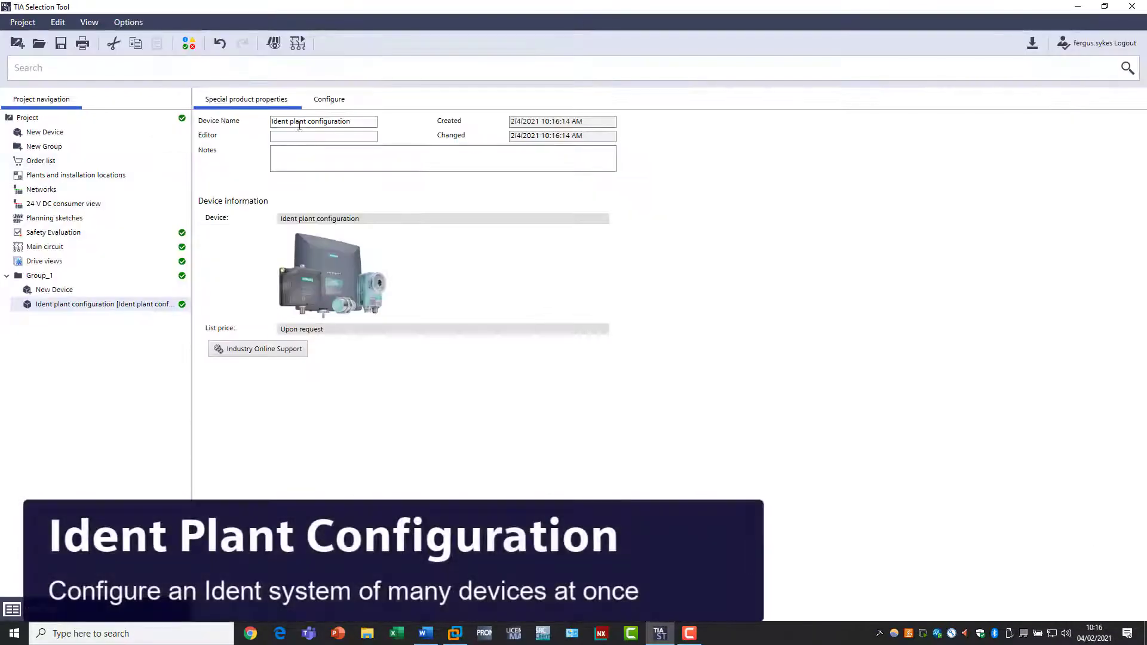
pyautogui.tripleClick(365, 121)
pyautogui.write('IO Link RFID System')
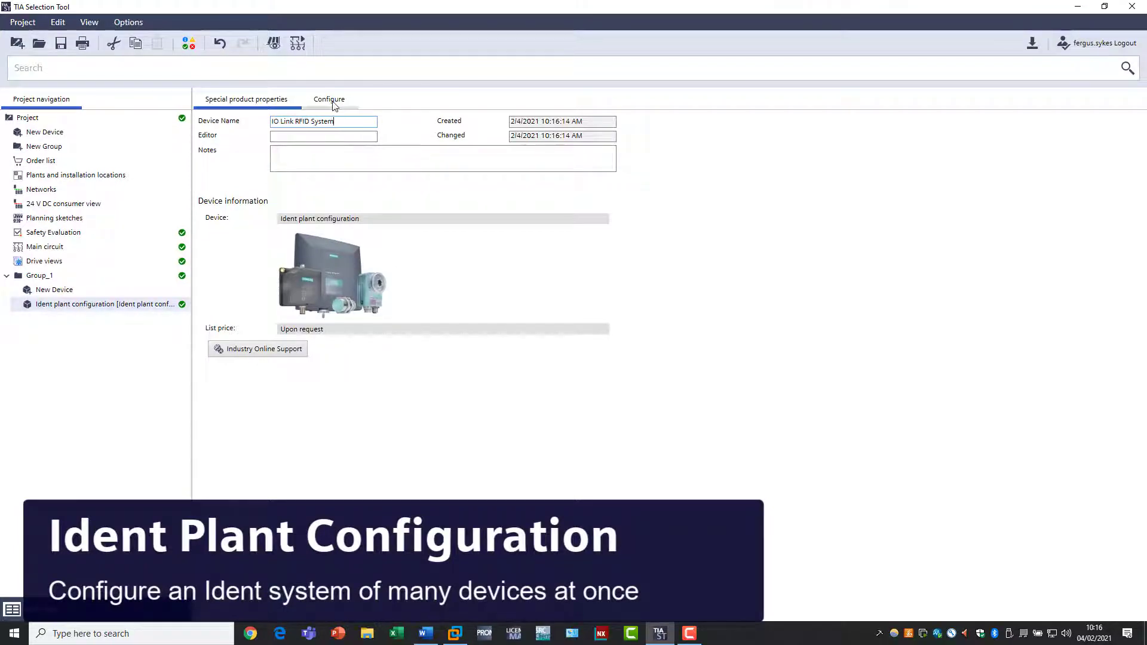
# Configure an RFID system with 20 mm reading distance, 20 byte transponder memory and transponder space between 20 x 20 mm and 50 x 50 mm.
pyautogui.click(333, 101)
pyautogui.click(350, 181)
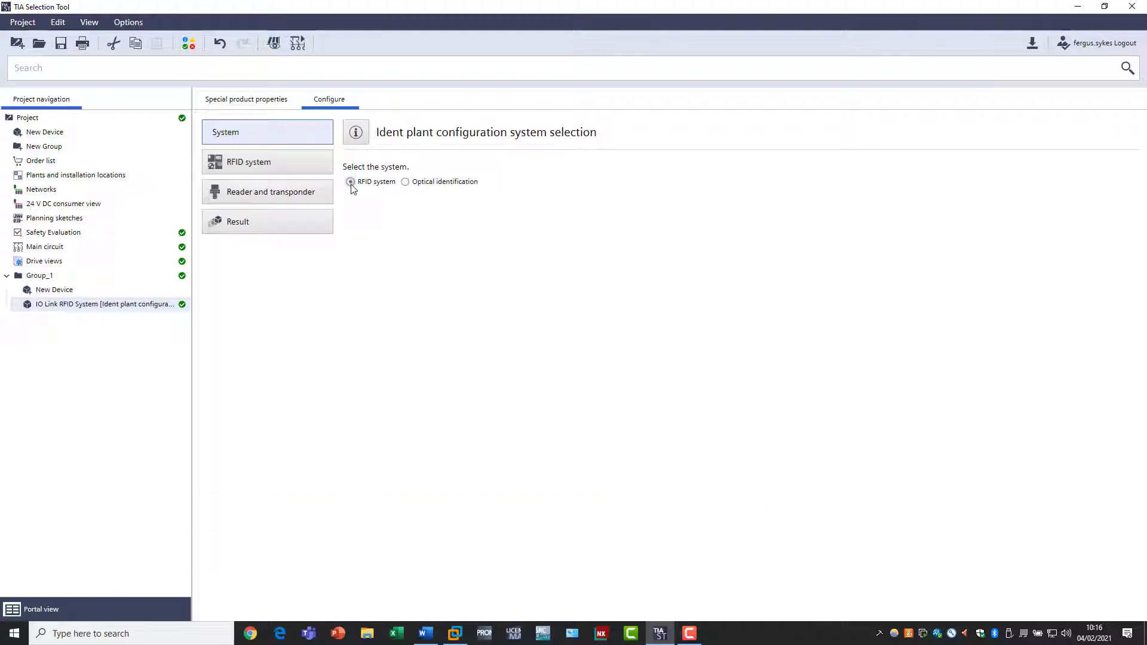
pyautogui.click(293, 170)
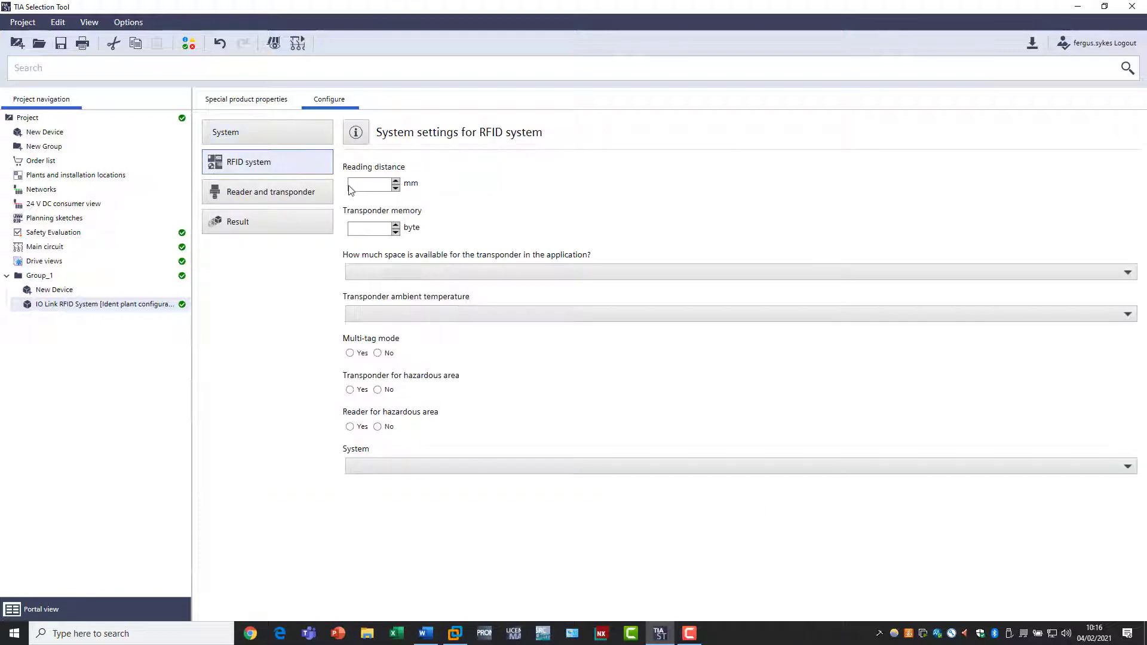
pyautogui.write('20')
pyautogui.click(380, 270)
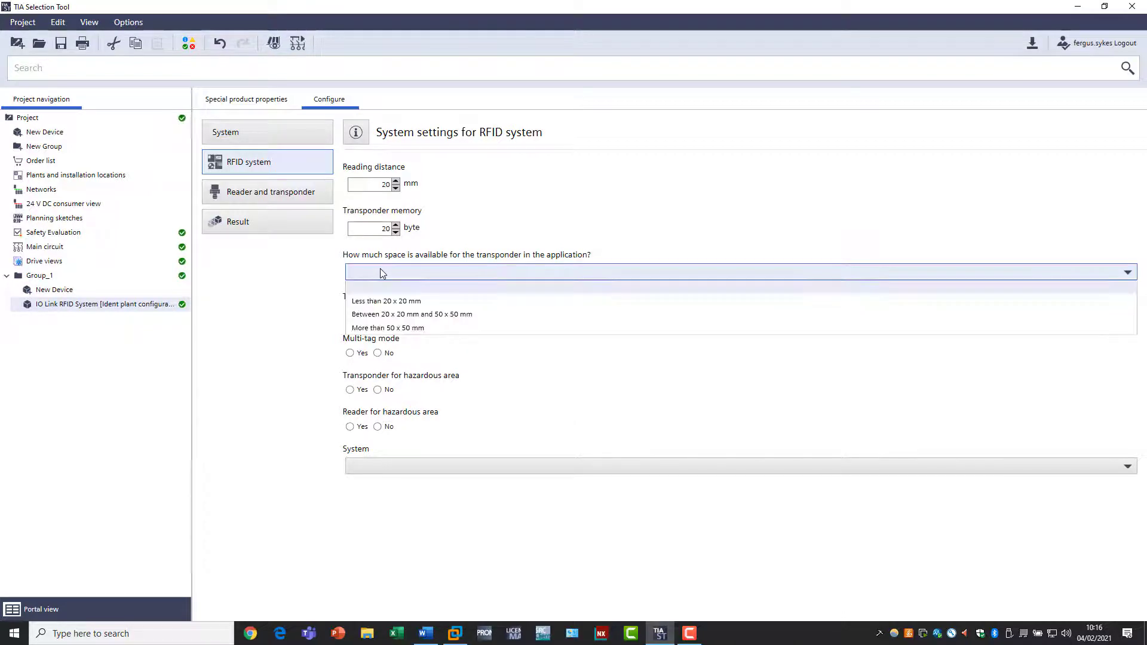
pyautogui.click(391, 314)
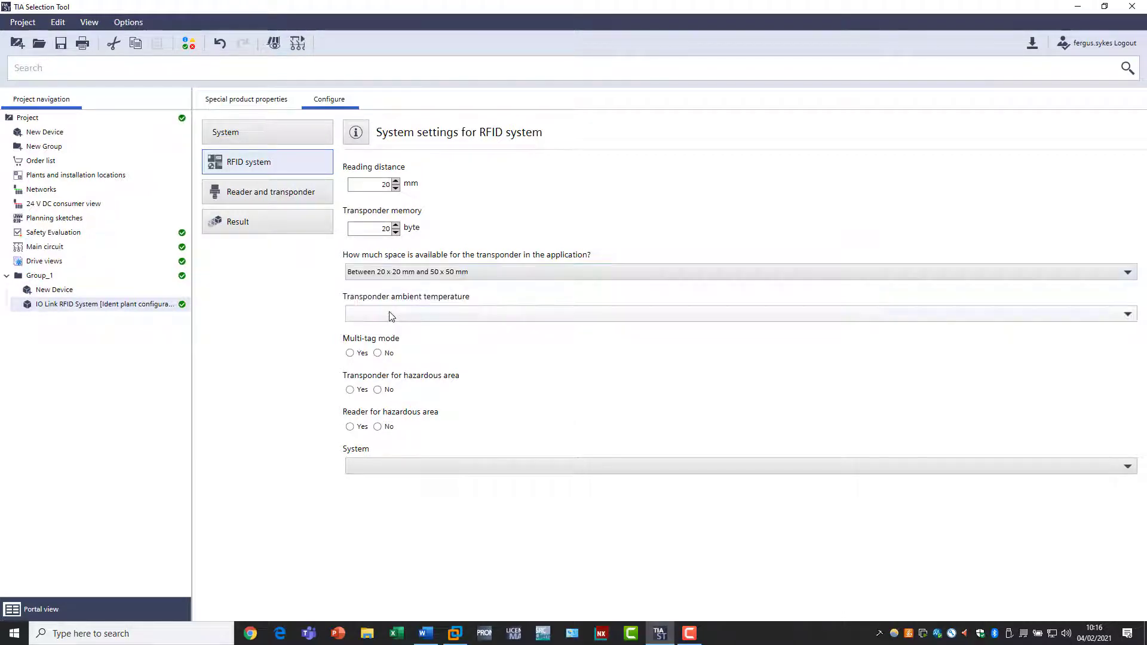
# Set transponder ambient temperature to up to 100°C, multi-tag mode and both hazardous-area options to No, and the system to RF200.
pyautogui.click(391, 313)
pyautogui.click(388, 343)
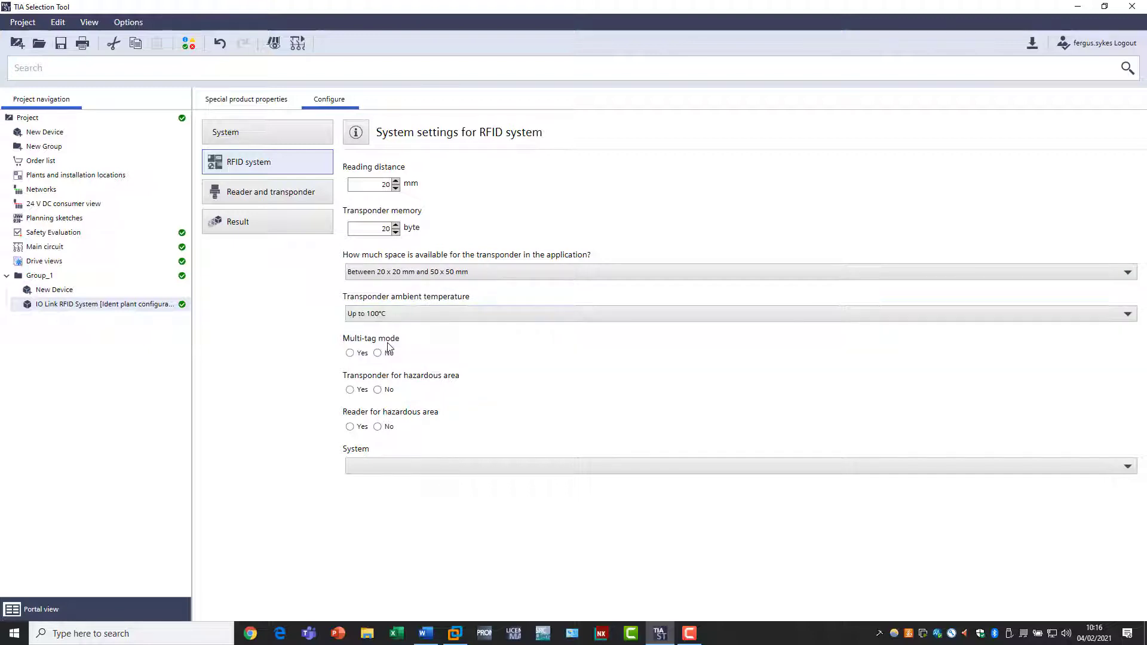
pyautogui.click(378, 353)
pyautogui.click(377, 390)
pyautogui.click(378, 427)
pyautogui.click(385, 466)
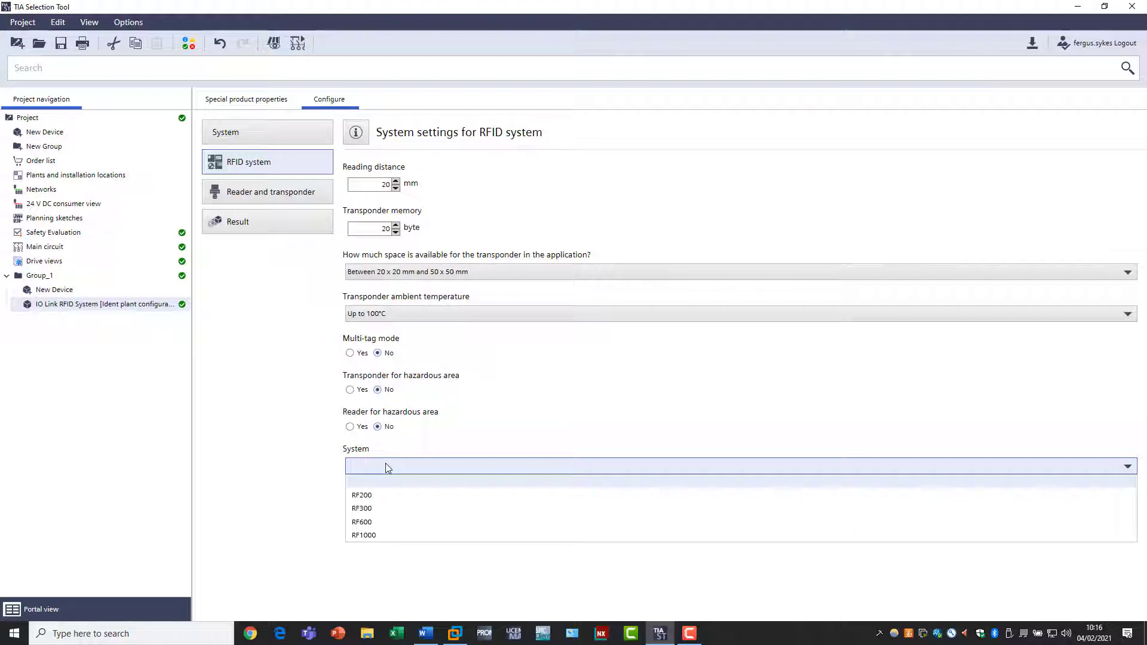
pyautogui.click(384, 501)
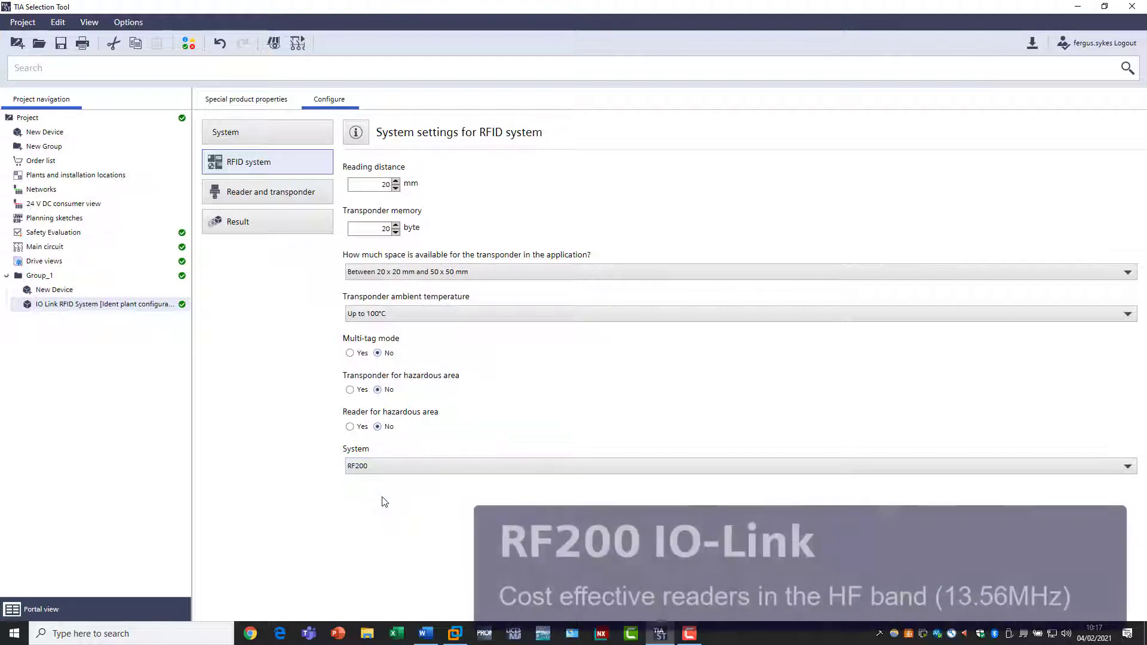
# Open the reader comparison and exclude the RF220R, RF240R, RF240R ASCII and RF250R readers.
pyautogui.click(305, 198)
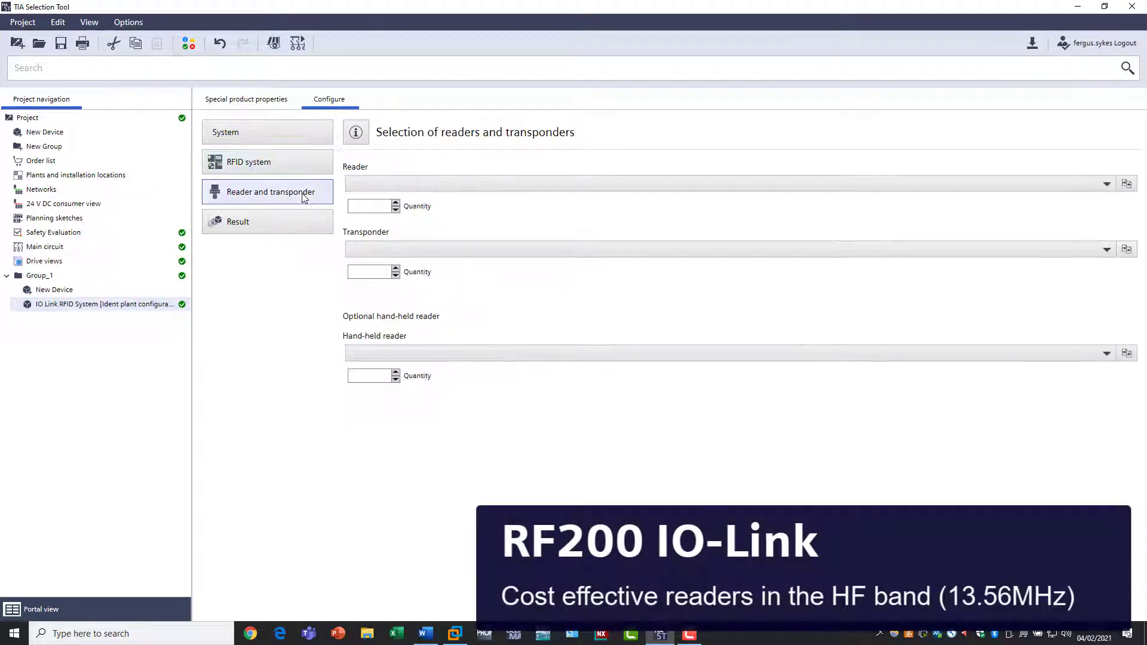
pyautogui.click(410, 187)
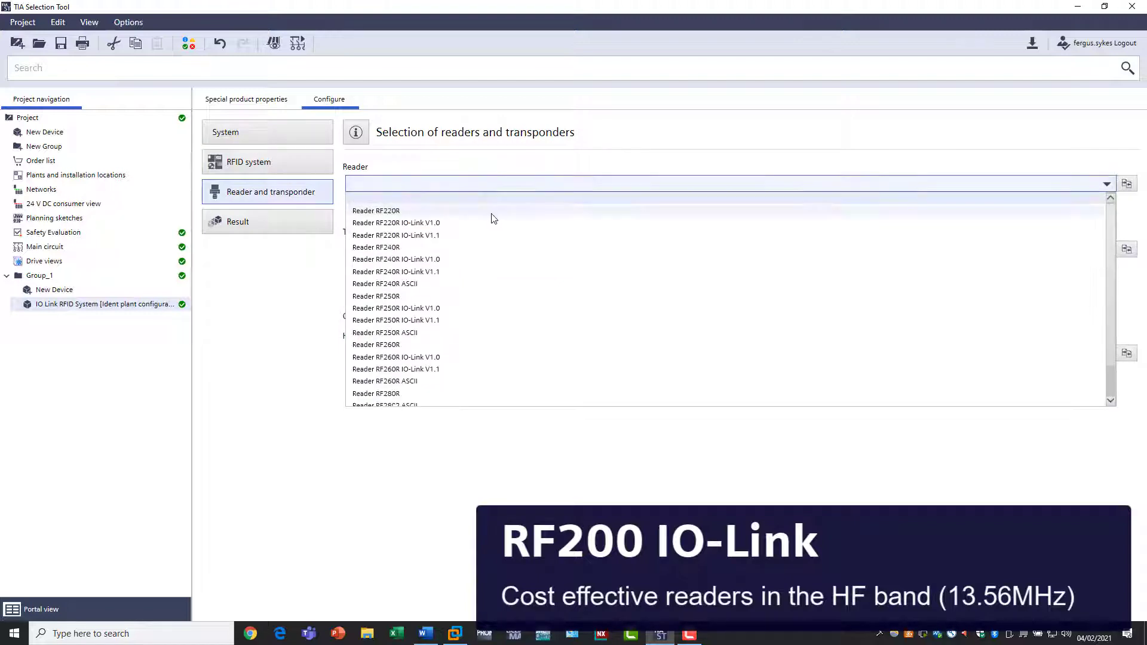
pyautogui.click(512, 185)
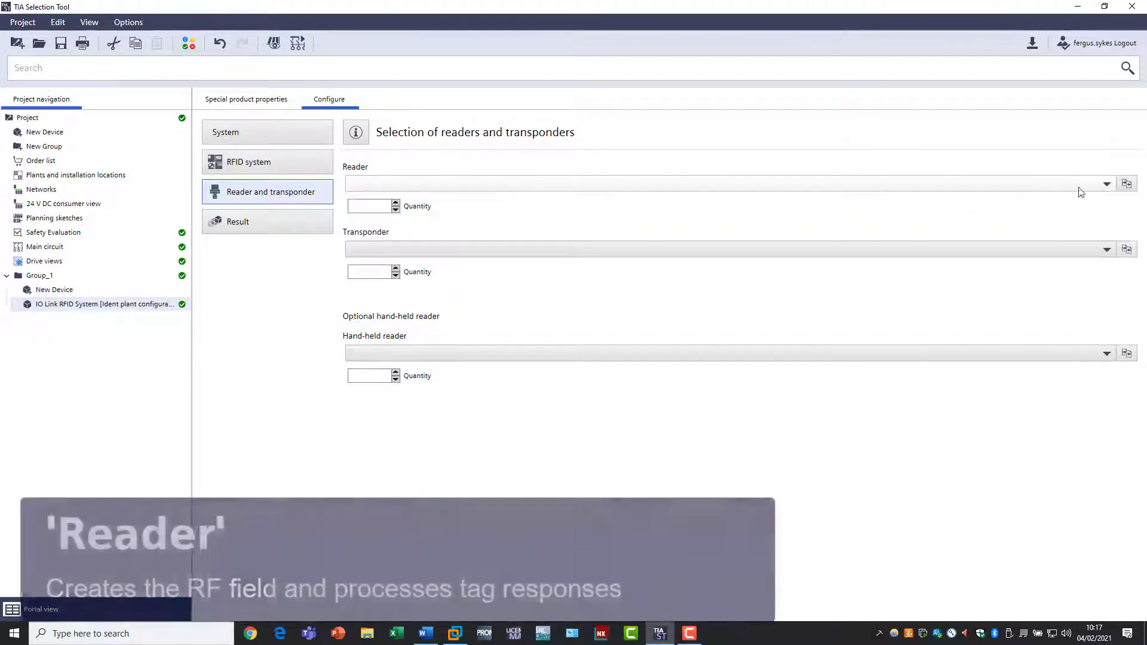
pyautogui.click(1125, 185)
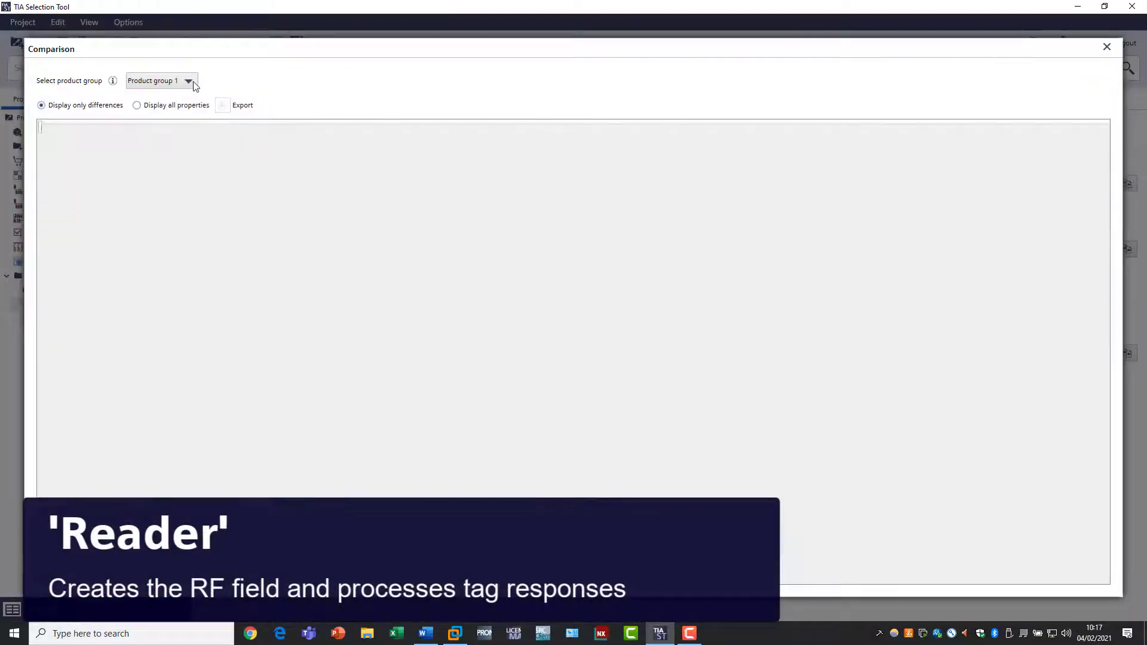
pyautogui.click(193, 85)
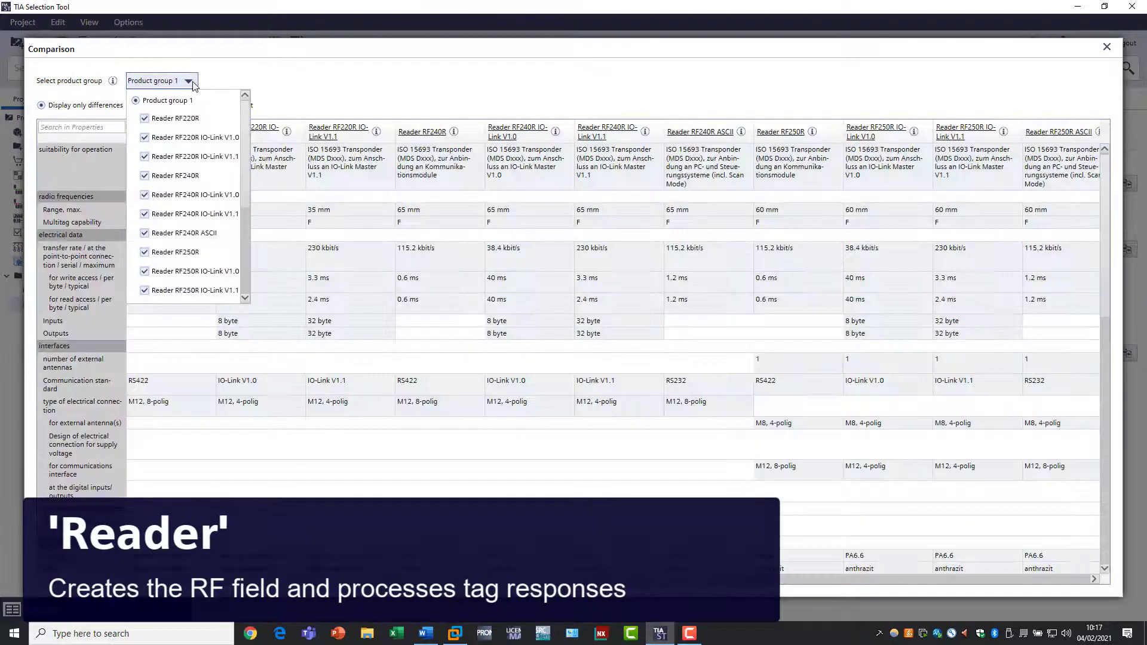
pyautogui.click(144, 118)
pyautogui.click(144, 175)
pyautogui.click(145, 233)
pyautogui.click(144, 252)
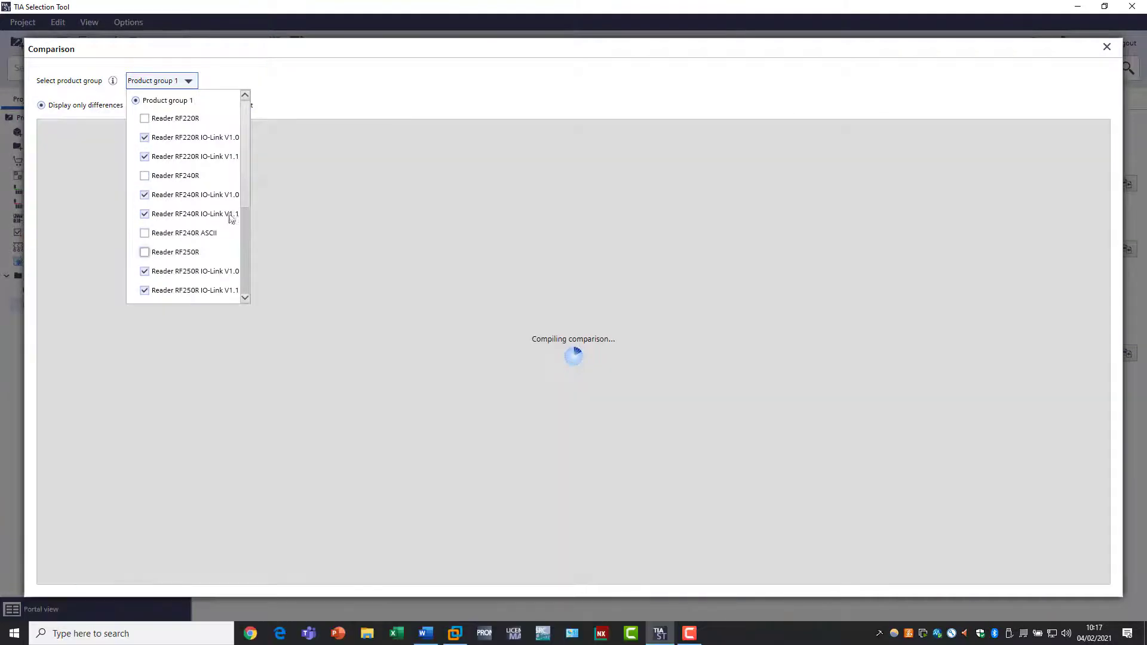
# Exclude the RF250R ASCII, RF260R, RF260R ASCII, RF280R, RF280R ASCII, RF285R and RF290R readers from the comparison.
pyautogui.moveTo(245, 192); pyautogui.dragTo(247, 270)
pyautogui.click(144, 158)
pyautogui.click(144, 177)
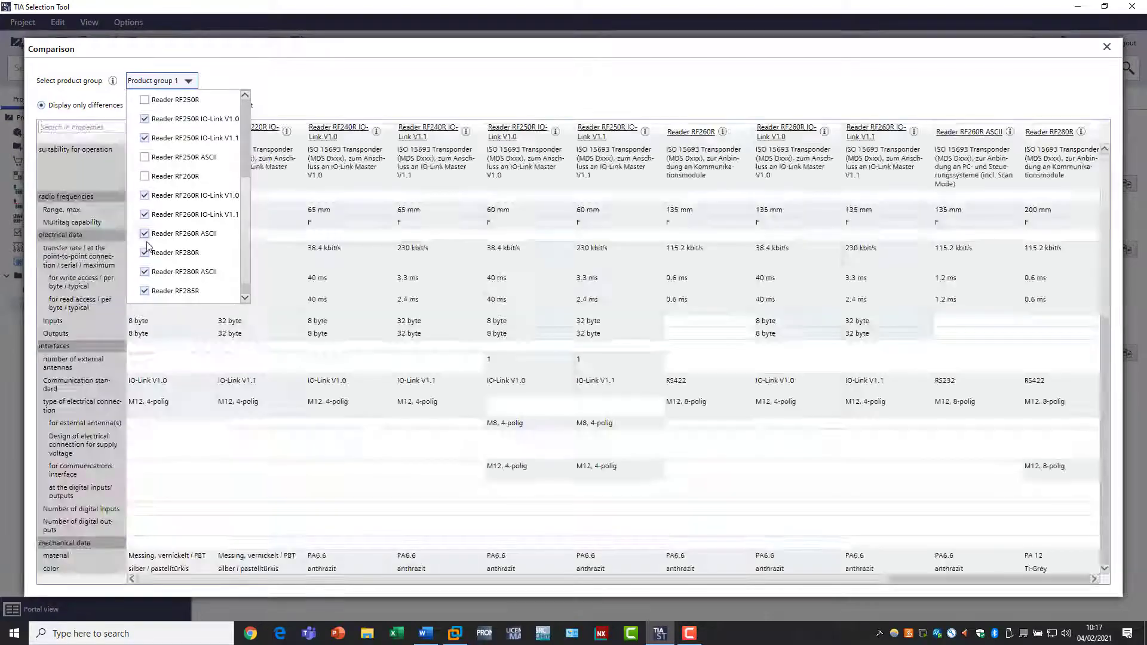
pyautogui.click(144, 233)
pyautogui.click(145, 252)
pyautogui.click(144, 271)
pyautogui.click(145, 290)
pyautogui.scroll(-1, 188, 291)
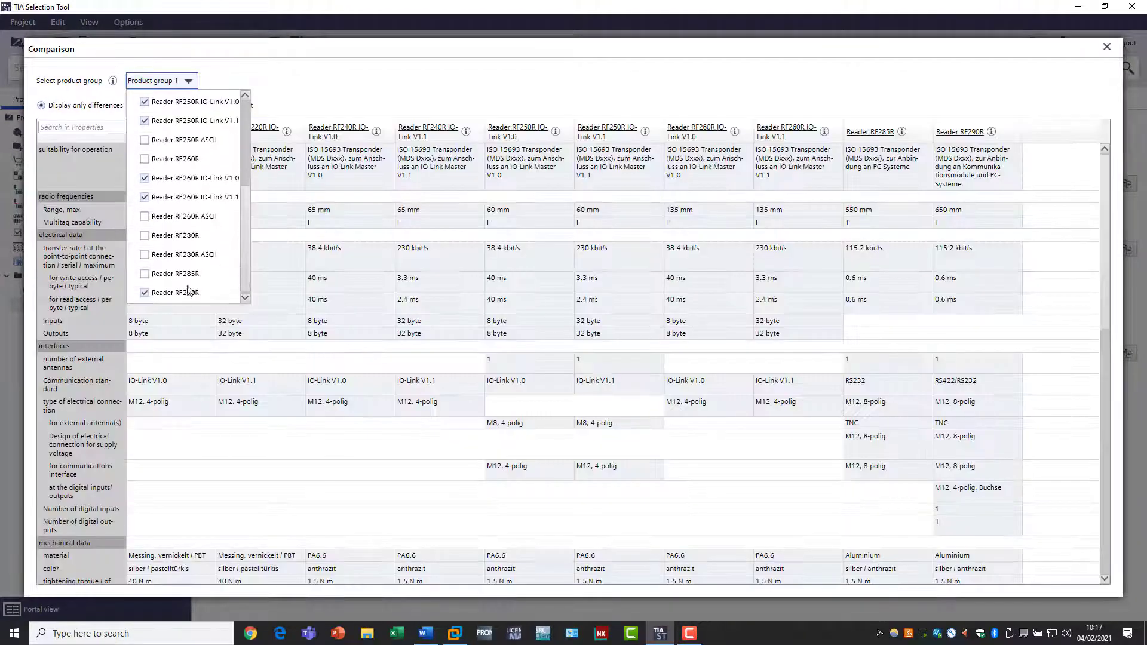
pyautogui.click(144, 292)
pyautogui.click(257, 77)
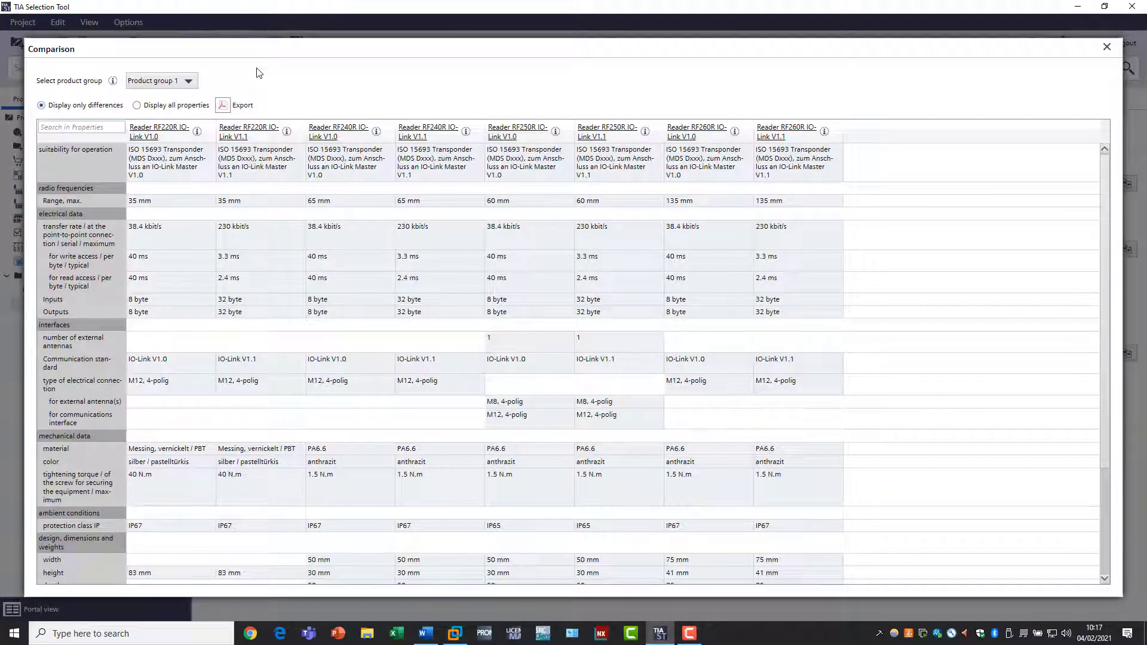
# Choose Reader RF220R IO-Link V1.1 from the comparison and set its quantity to 4.
pyautogui.click(186, 203)
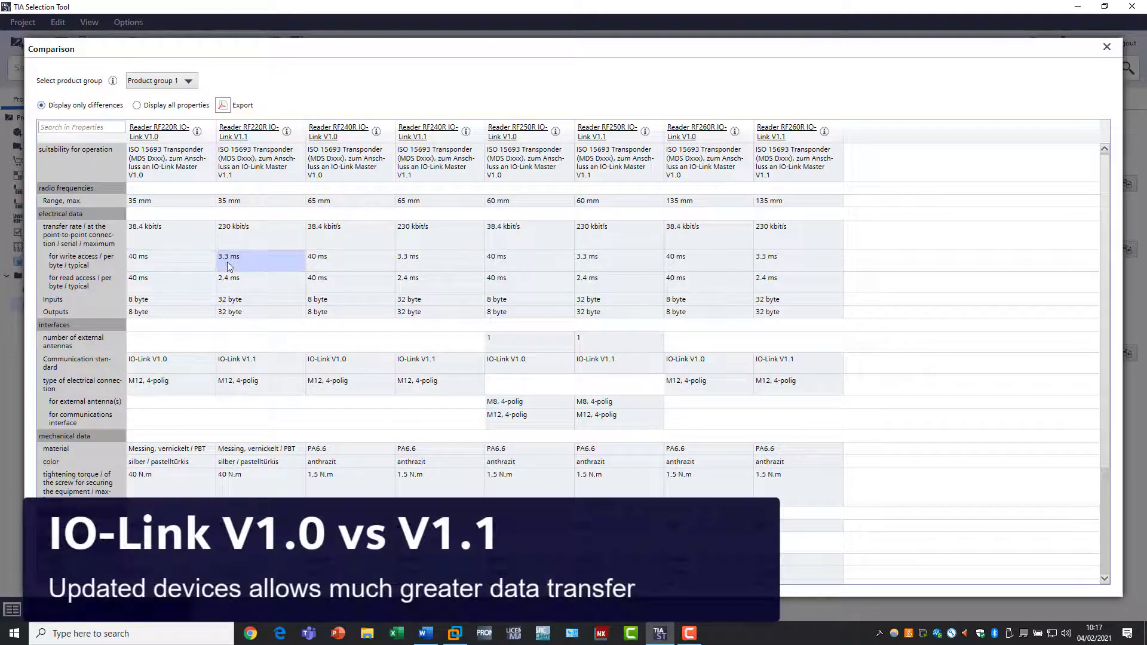
pyautogui.click(234, 132)
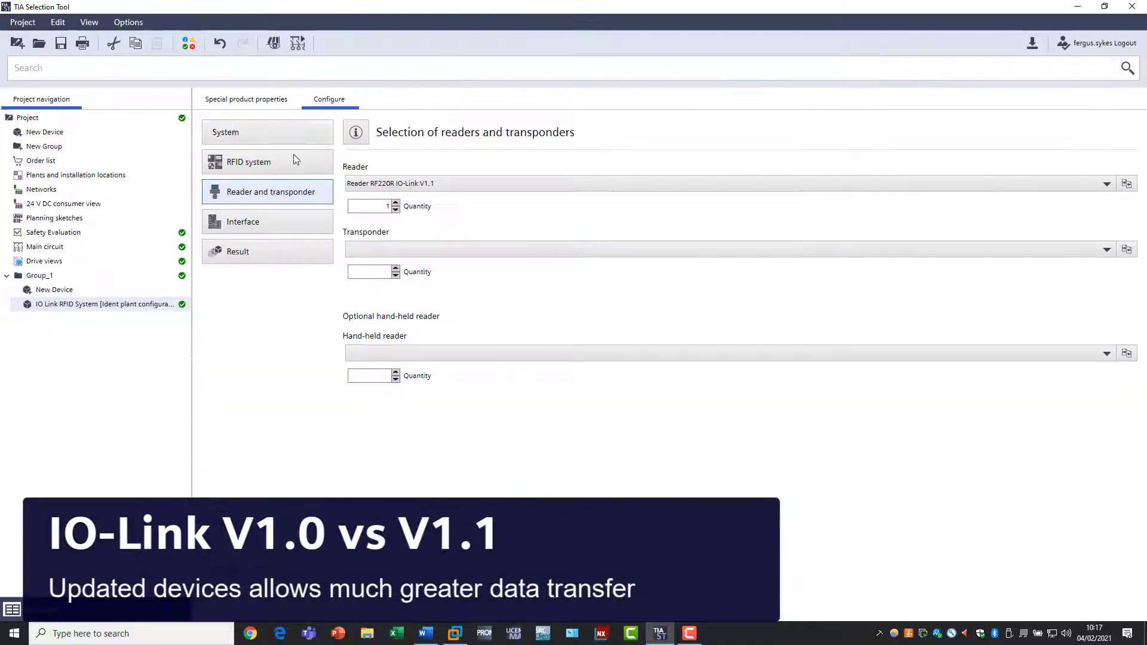
pyautogui.click(395, 203)
pyautogui.click(396, 204)
pyautogui.click(396, 203)
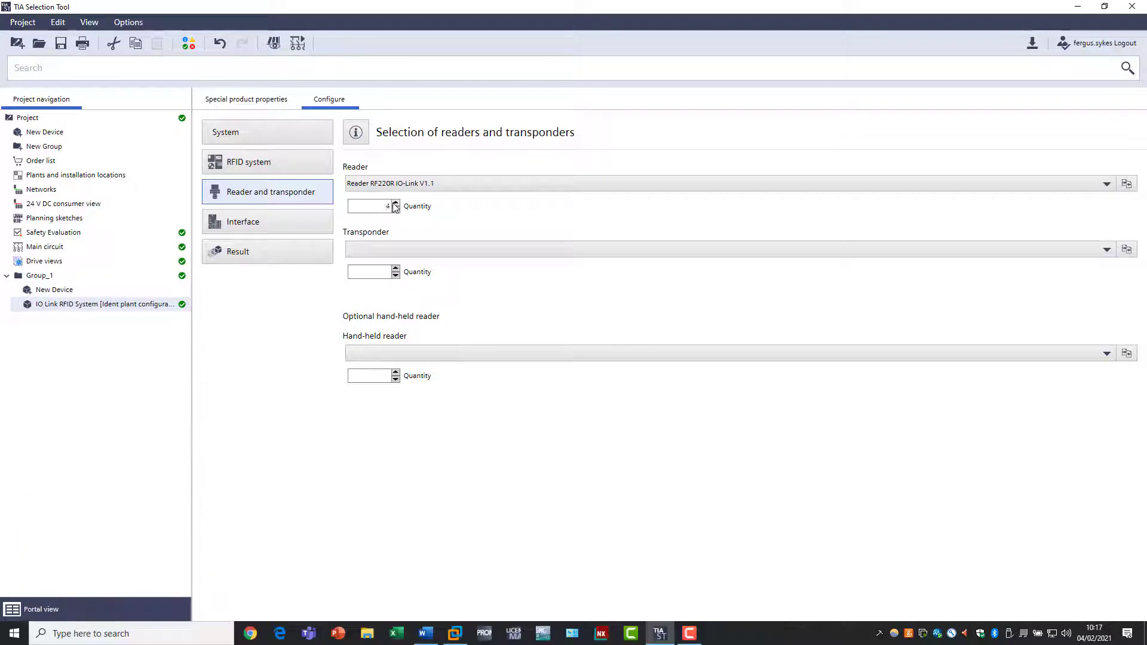
# Choose Transponder MDS D124 from the transponder comparison and set its quantity to 100.
pyautogui.click(388, 250)
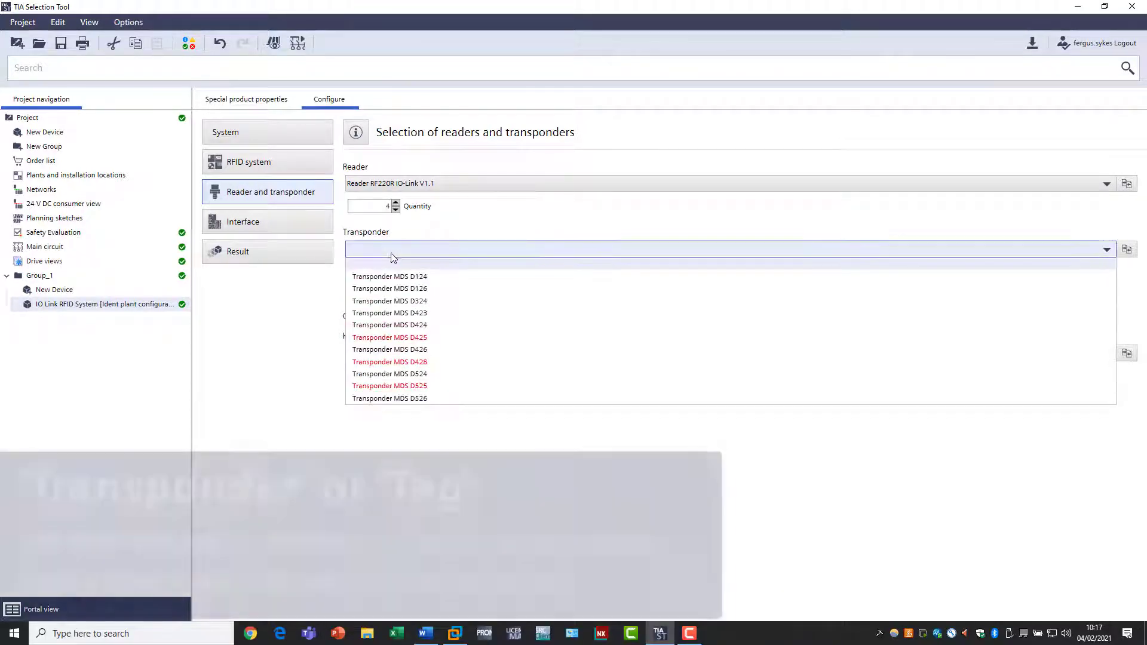
pyautogui.click(1127, 250)
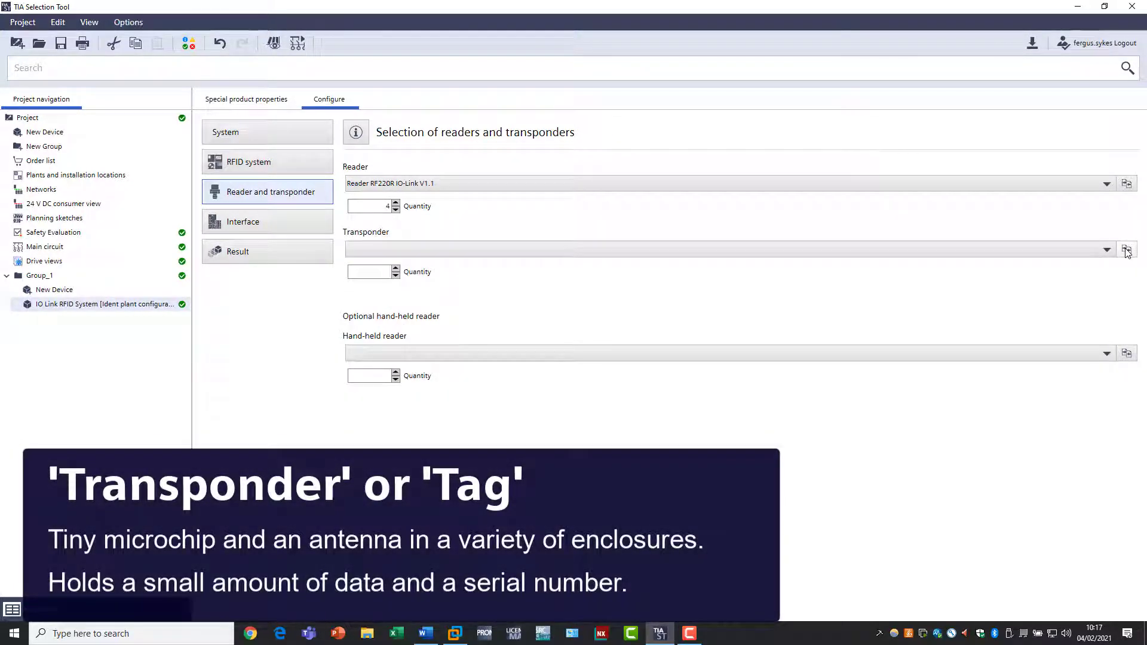
pyautogui.click(1126, 251)
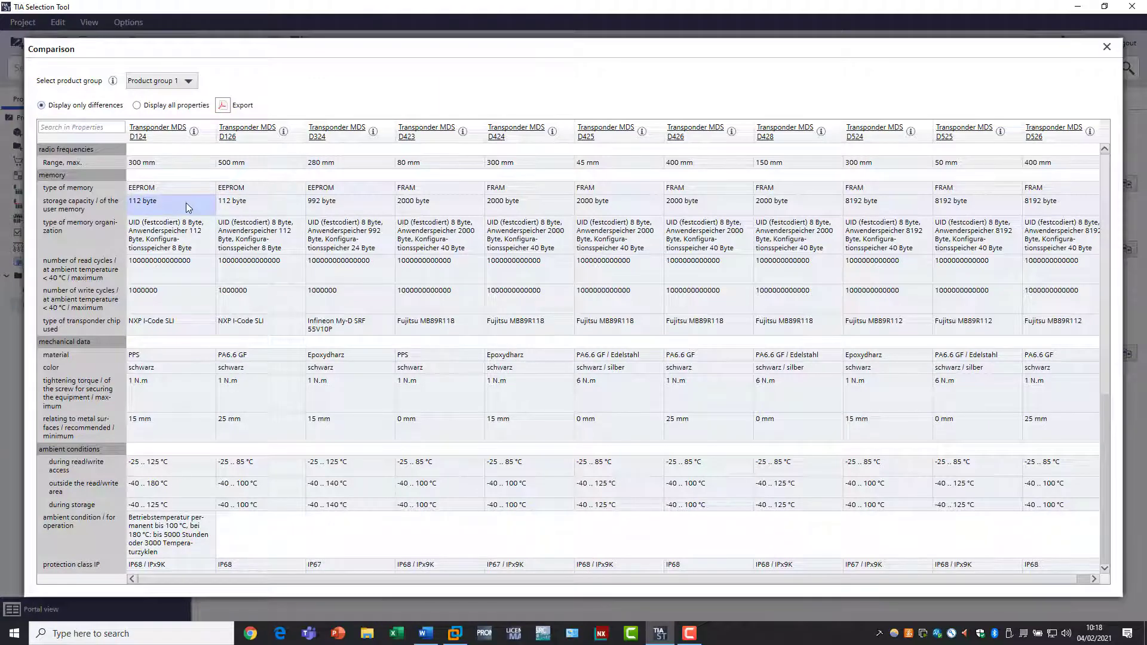
pyautogui.click(168, 127)
pyautogui.click(397, 274)
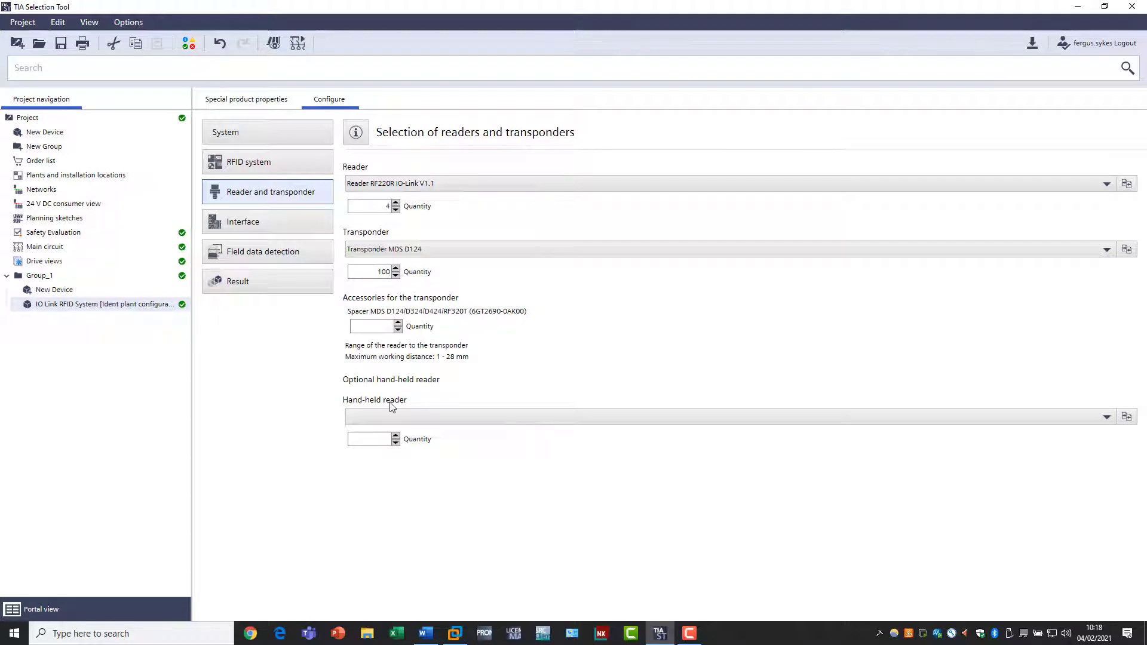
# Set the communication interface's connection type to SIEMENS IO-Link Master.
pyautogui.click(266, 232)
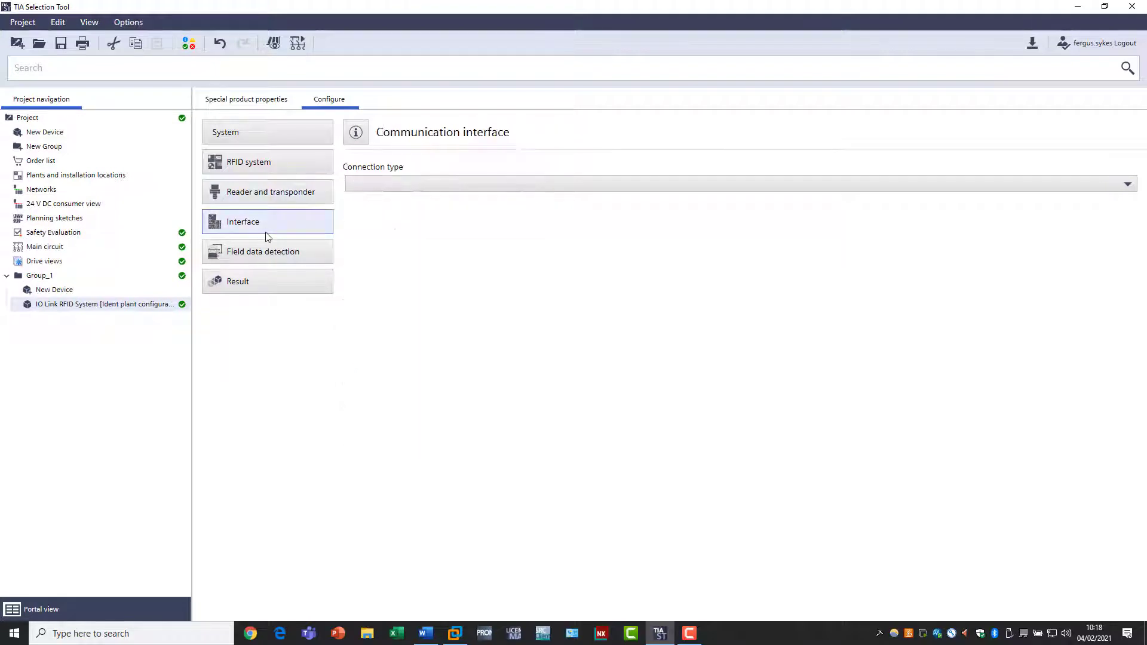
pyautogui.click(387, 186)
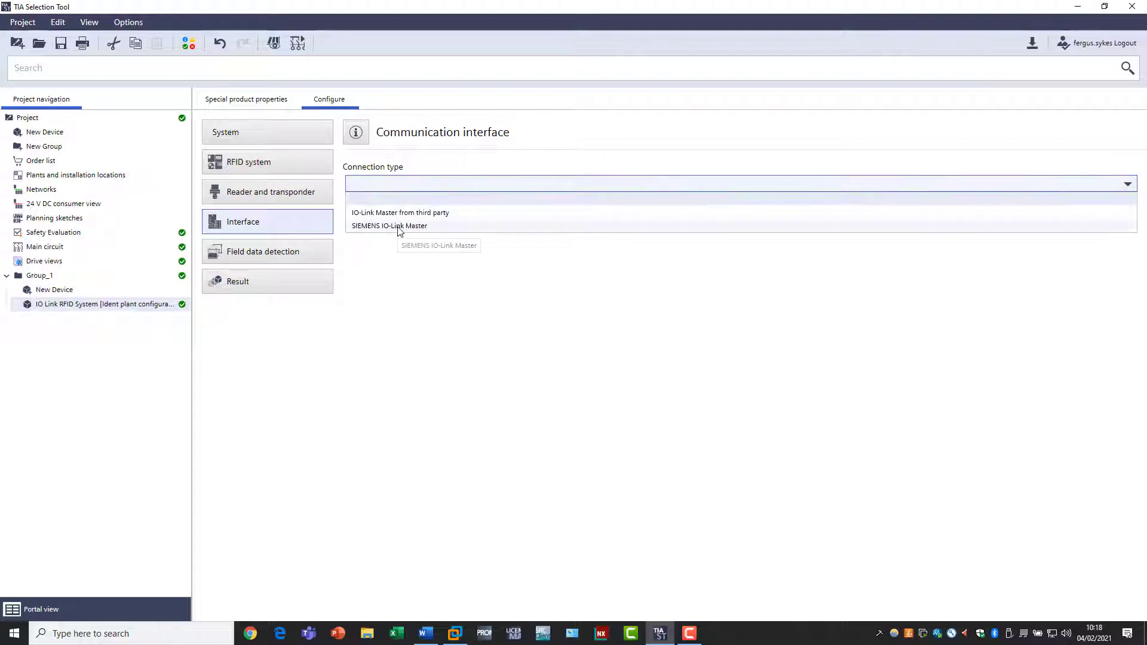
pyautogui.click(399, 227)
# Select the SIEMENS IO-Link Master connection and compare the product groups of the CM 4xIO-Link ST and SM 1278 IO-Link Master modules.
pyautogui.click(396, 226)
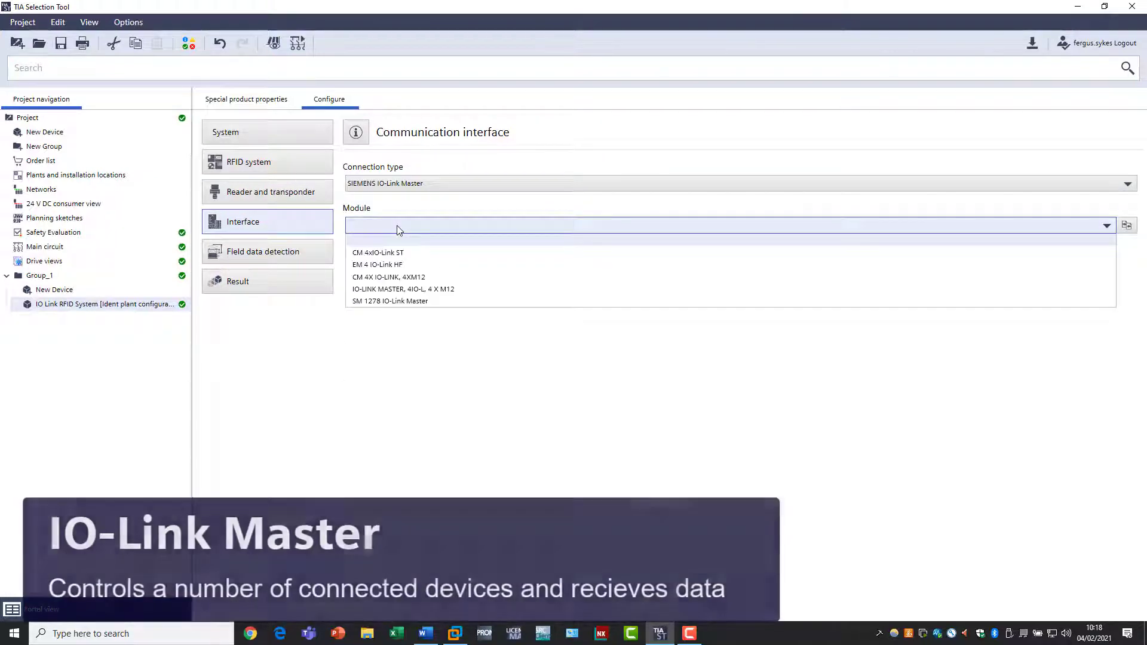
pyautogui.click(1128, 226)
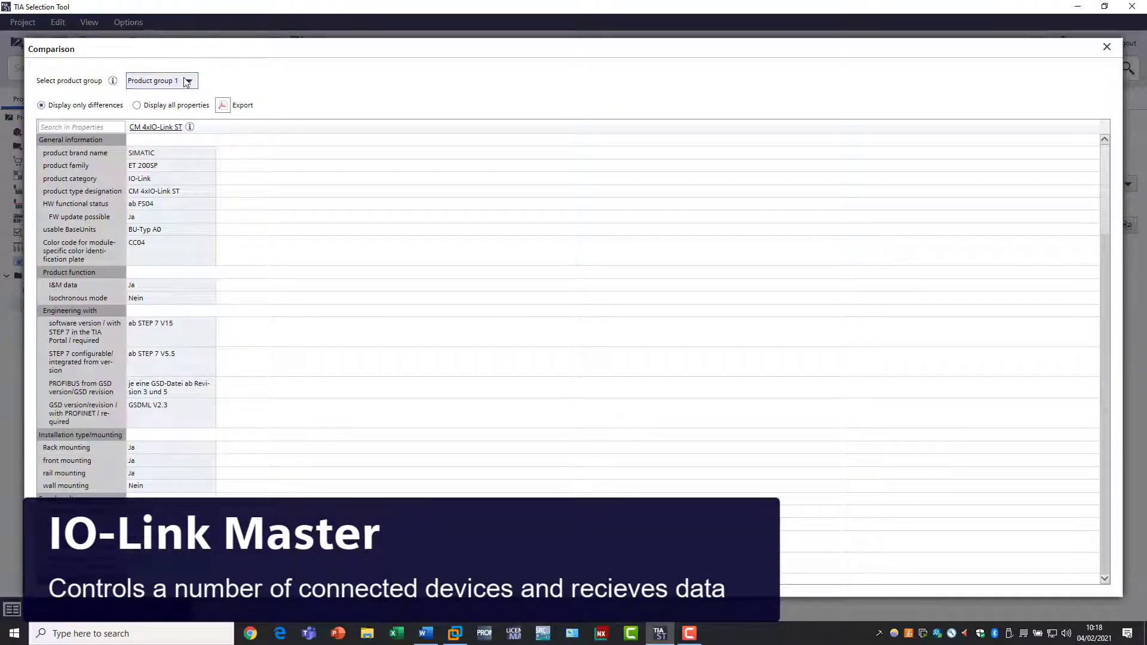
pyautogui.click(187, 83)
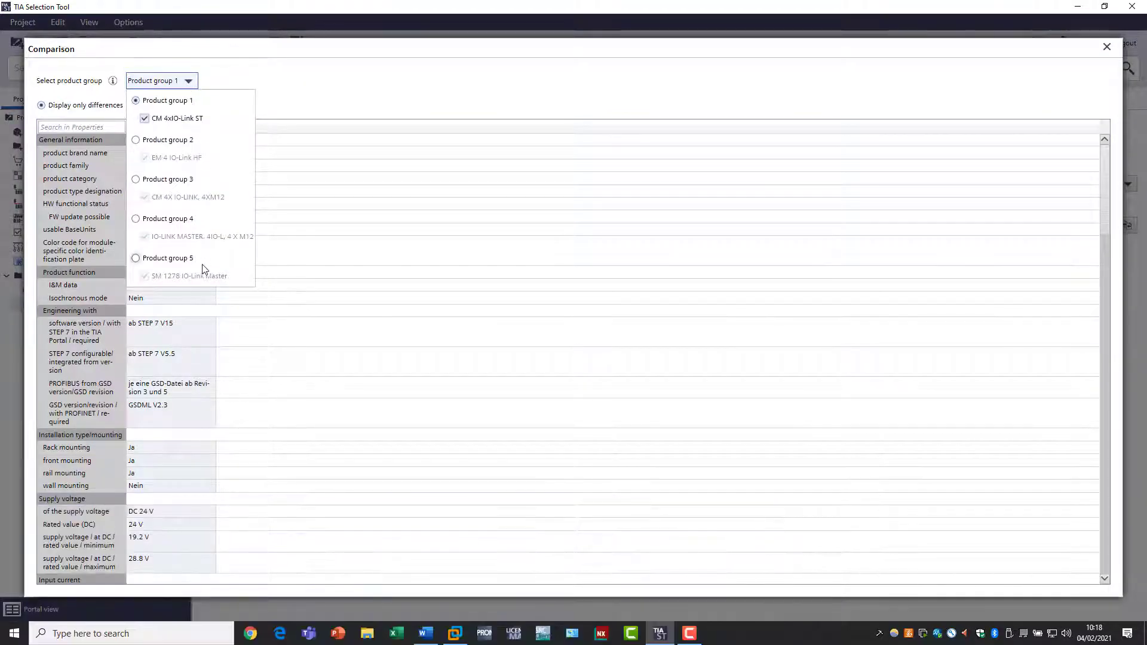
pyautogui.click(320, 149)
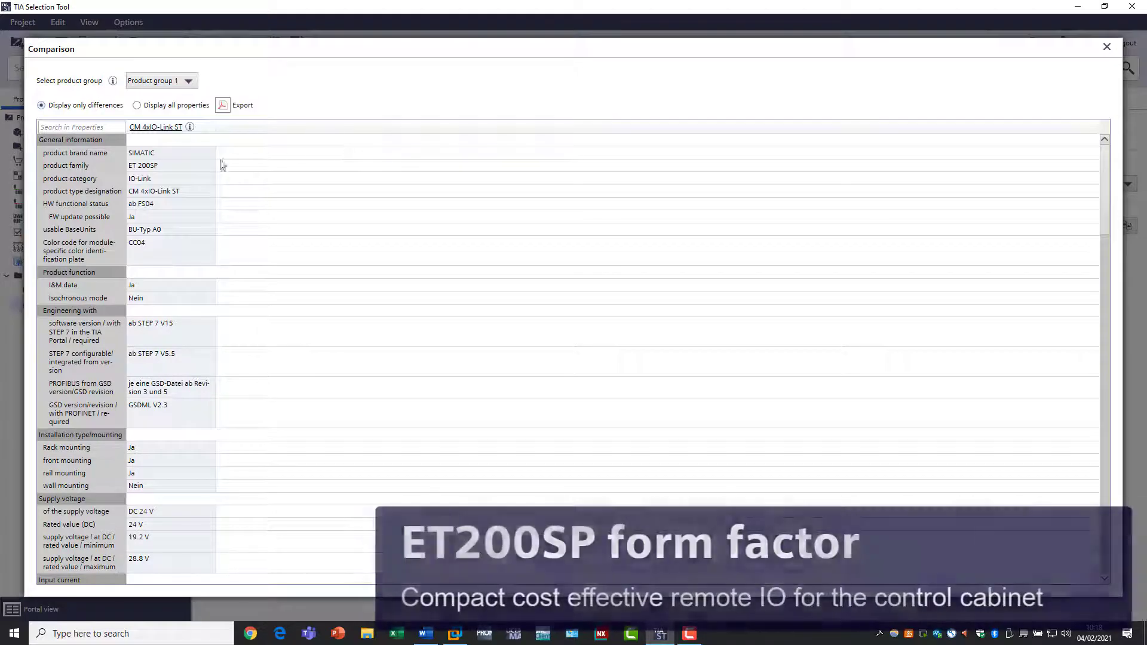
pyautogui.click(189, 83)
pyautogui.click(185, 258)
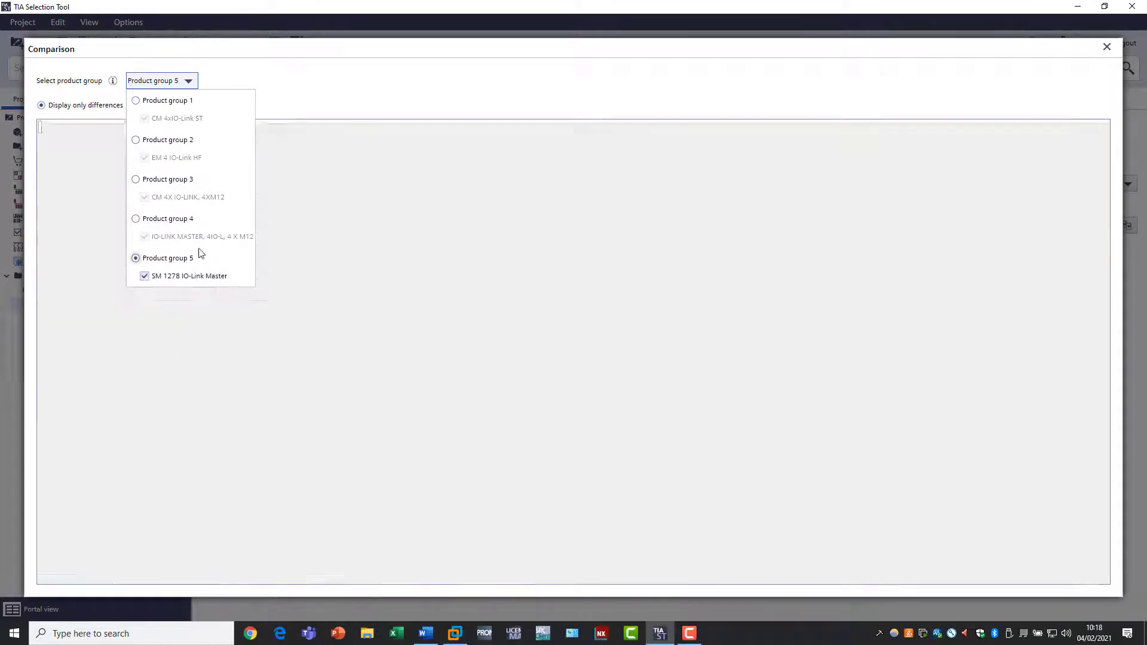
pyautogui.click(315, 184)
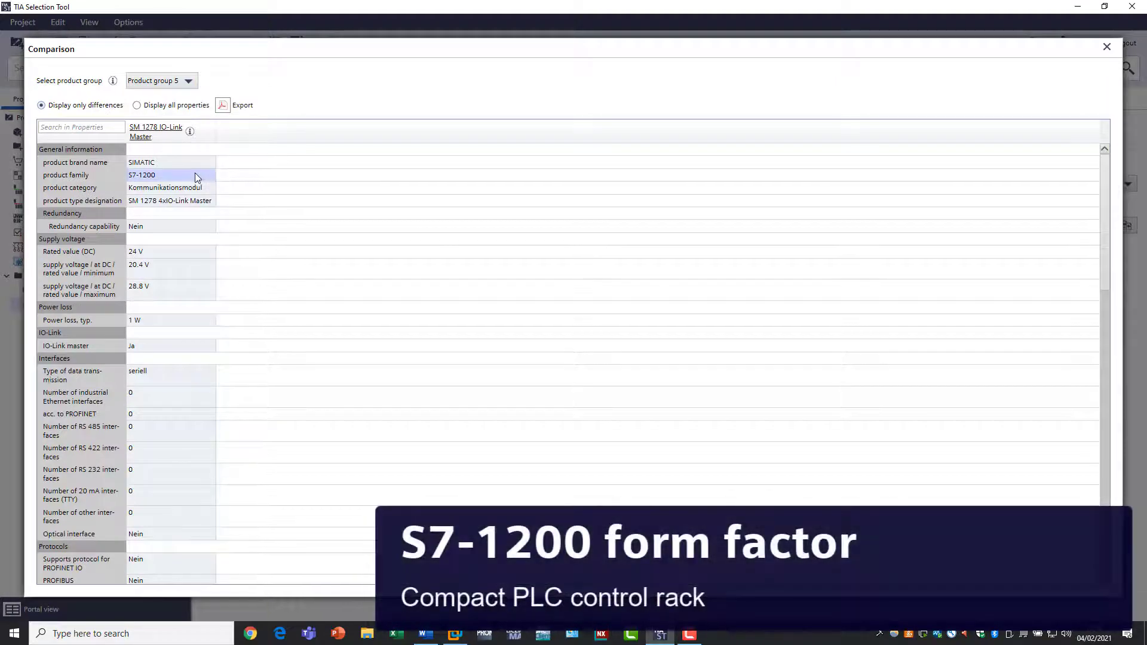
pyautogui.click(185, 82)
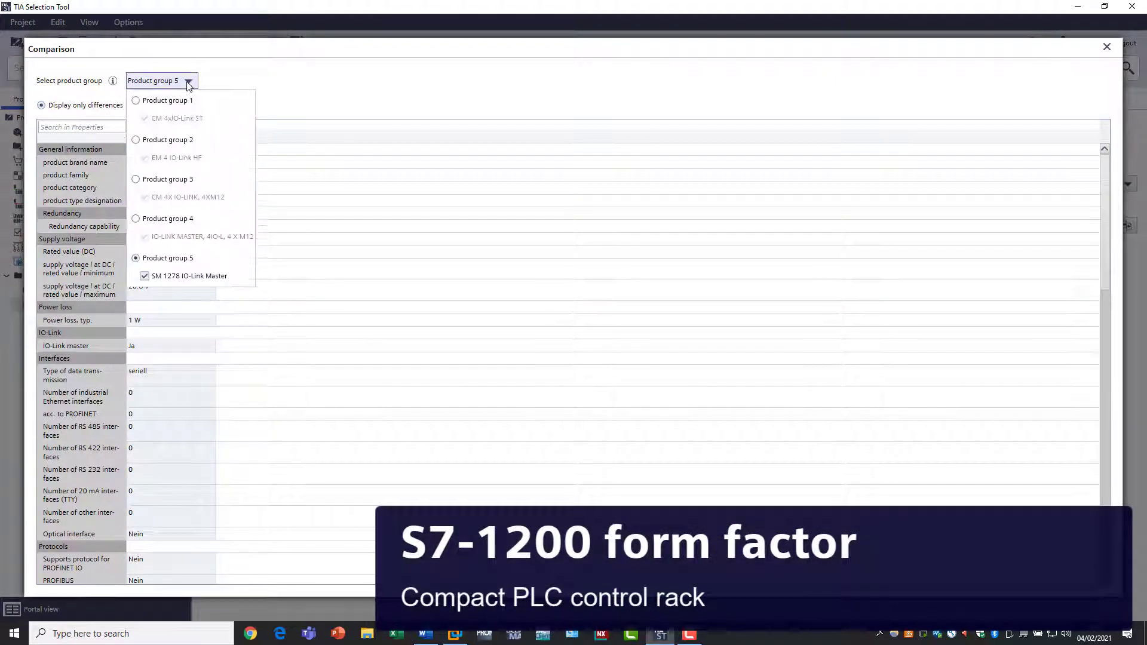
pyautogui.click(135, 102)
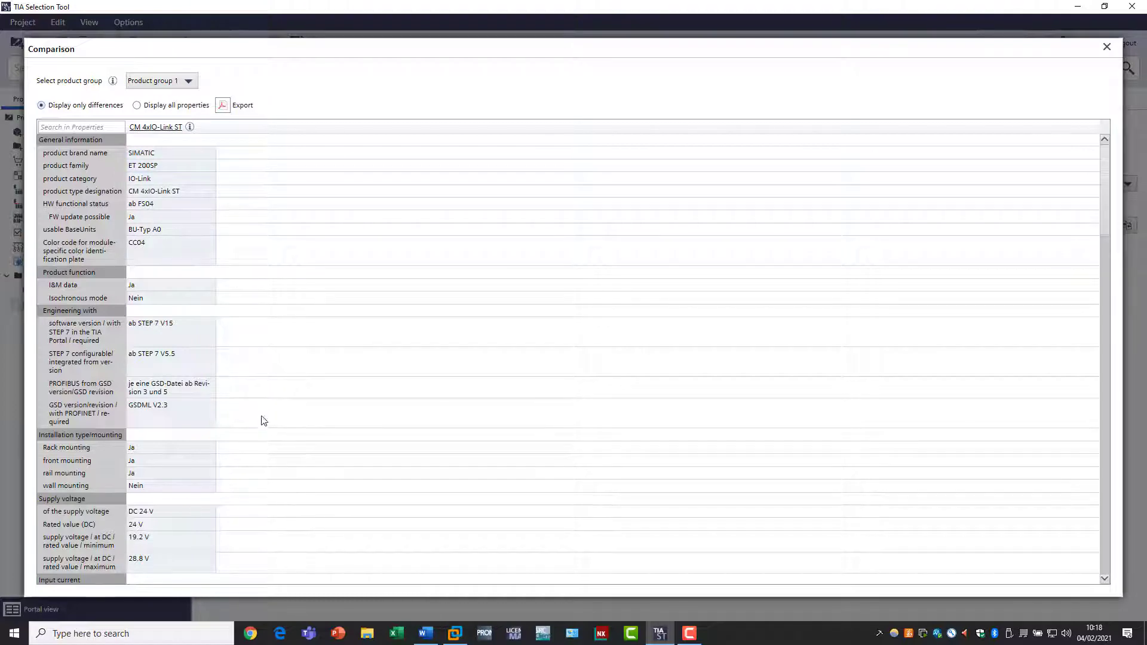
# Check the CM 4xIO-Link ST's number of IO-Link ports, choose it as the module and increase its number of readers per module.
pyautogui.scroll(-5, 261, 425)
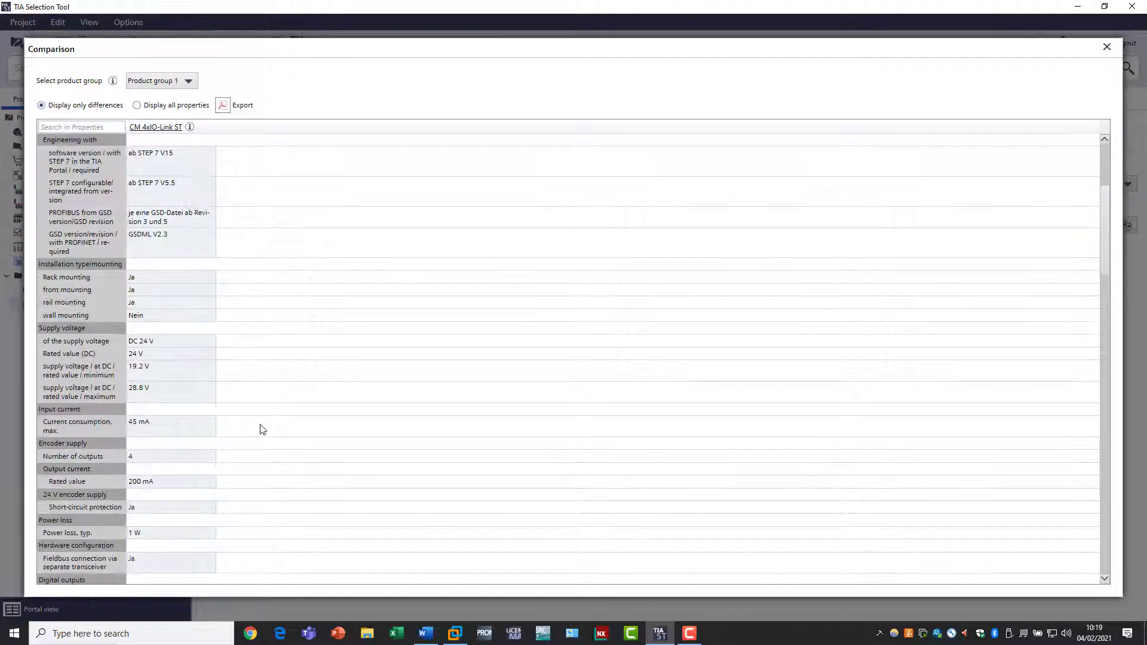
pyautogui.scroll(-5, 84, 460)
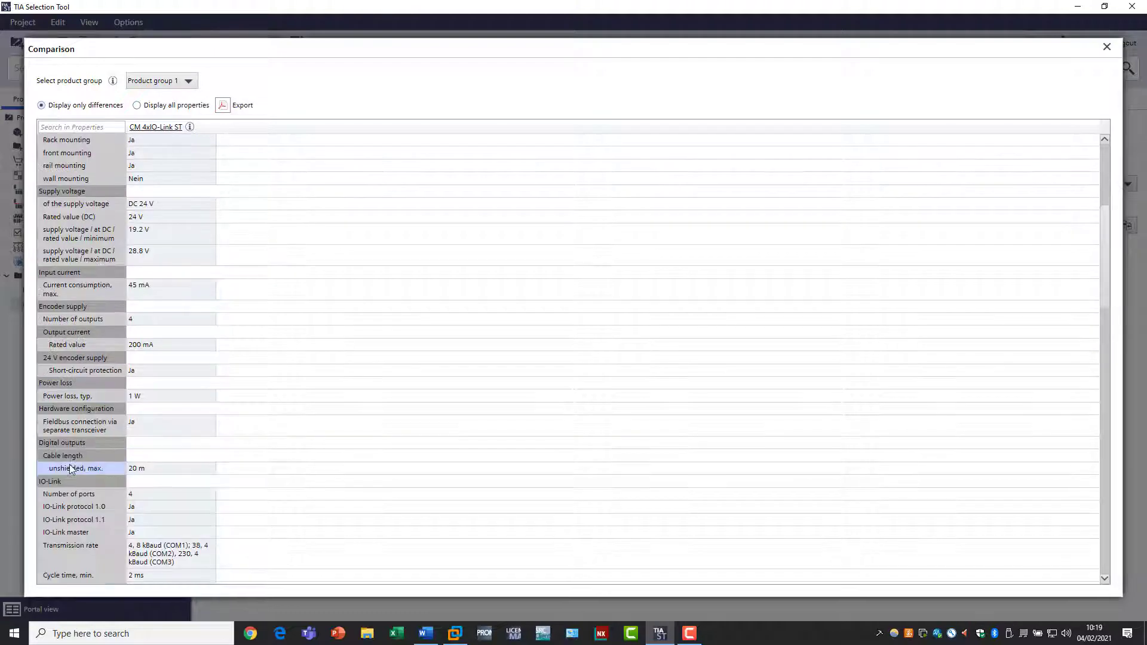
pyautogui.scroll(-1, 70, 469)
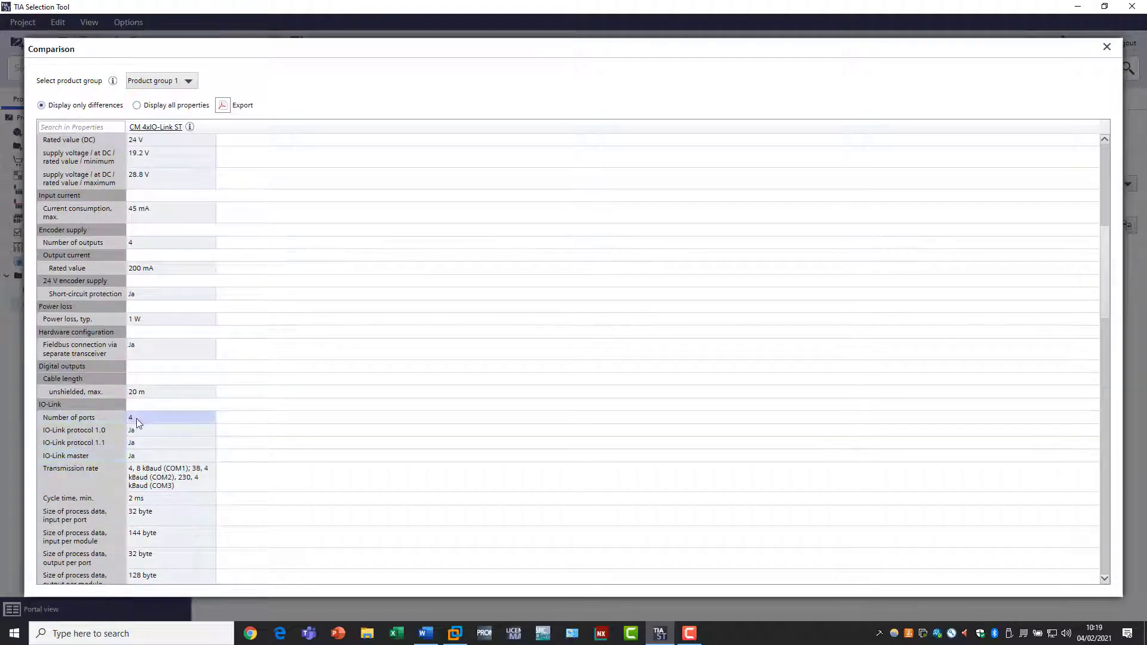
pyautogui.click(1106, 48)
pyautogui.click(468, 226)
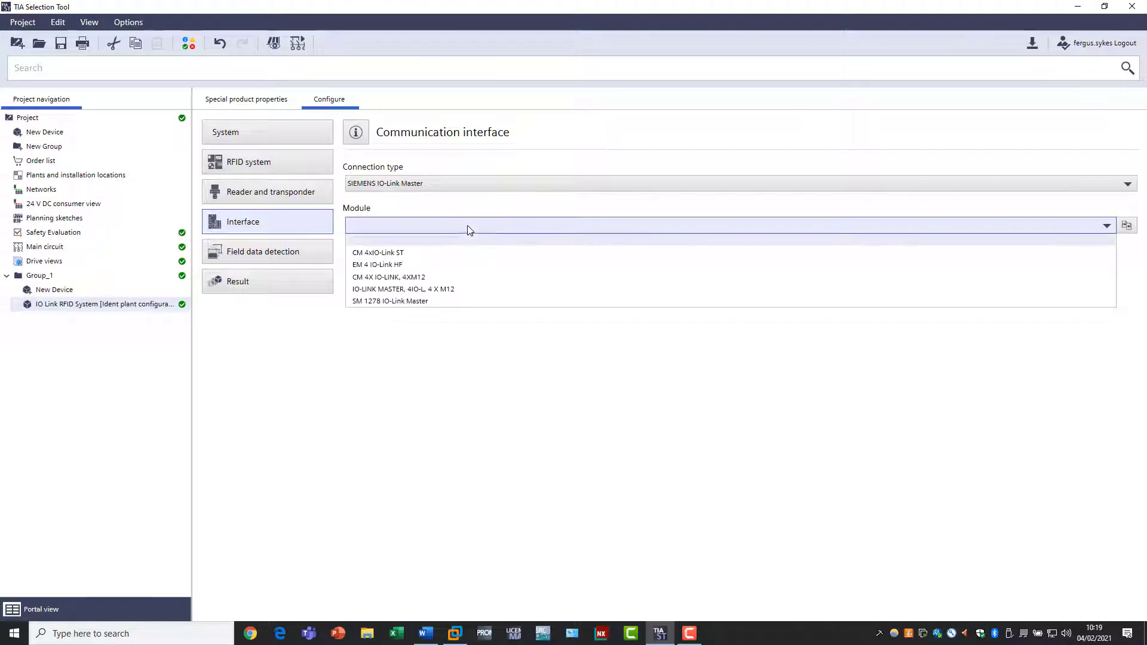
pyautogui.click(398, 254)
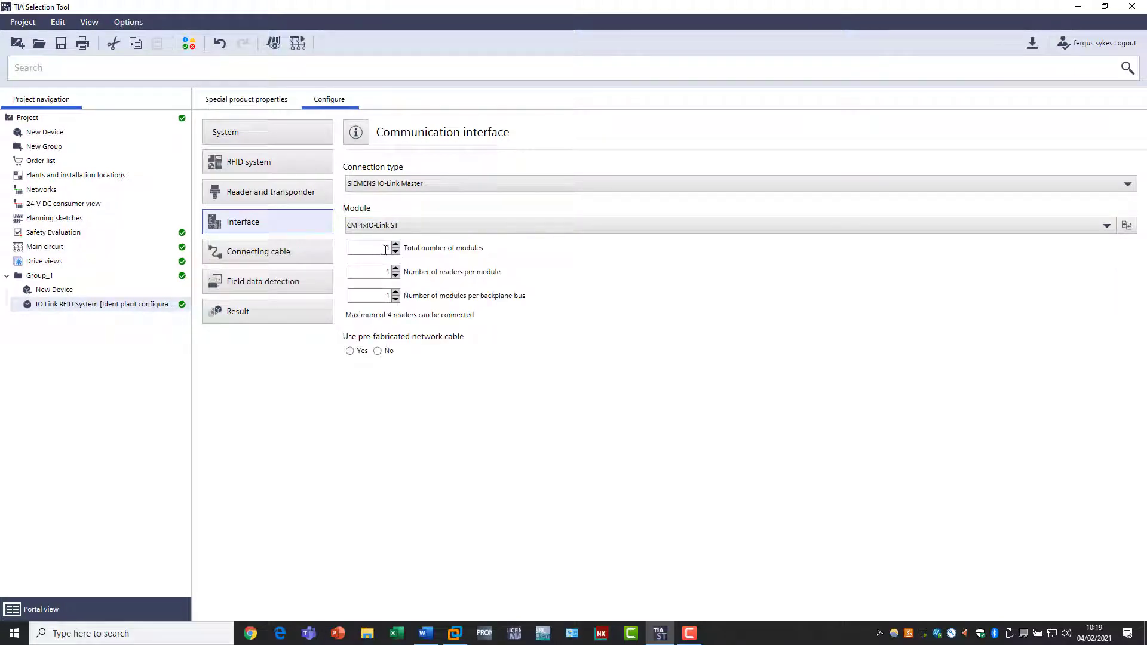
pyautogui.click(396, 268)
# Use the pre-fabricated connecting cable for IO-Link, end sleeves / M12, 5m between the reader and the communication interface.
pyautogui.click(261, 256)
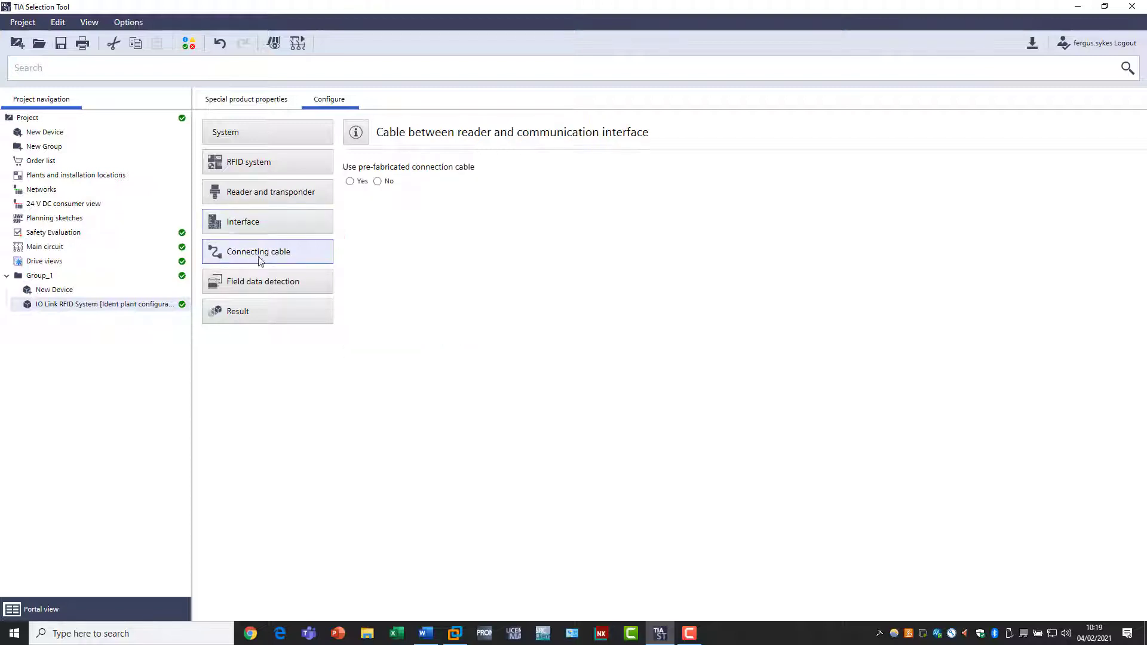
pyautogui.click(350, 182)
pyautogui.click(394, 210)
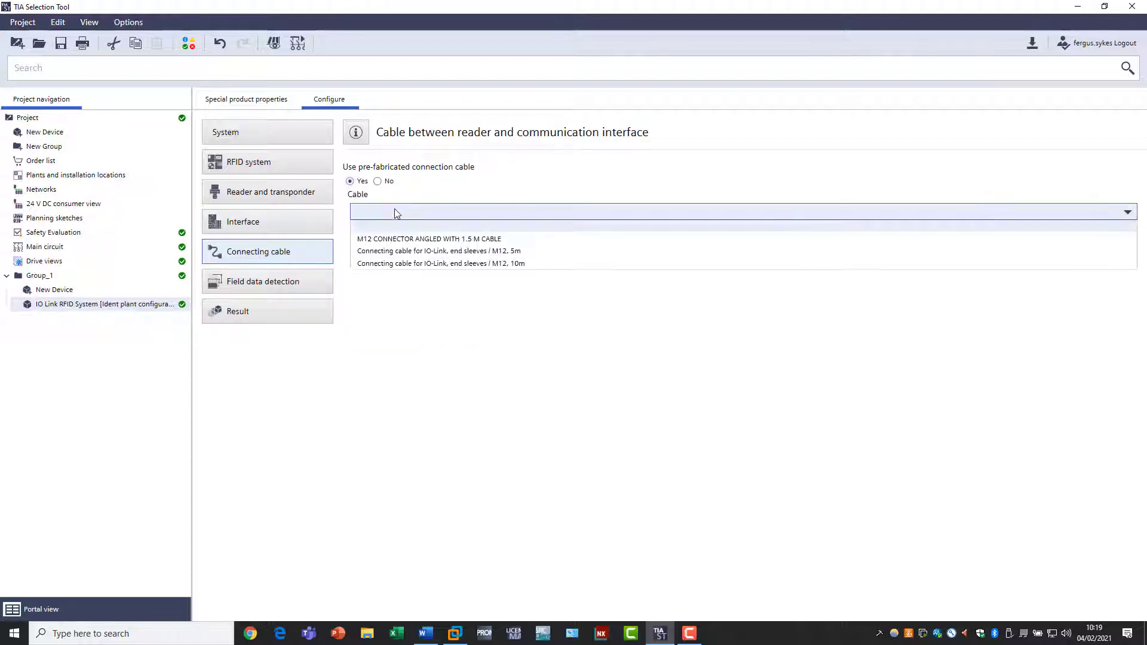
pyautogui.click(405, 251)
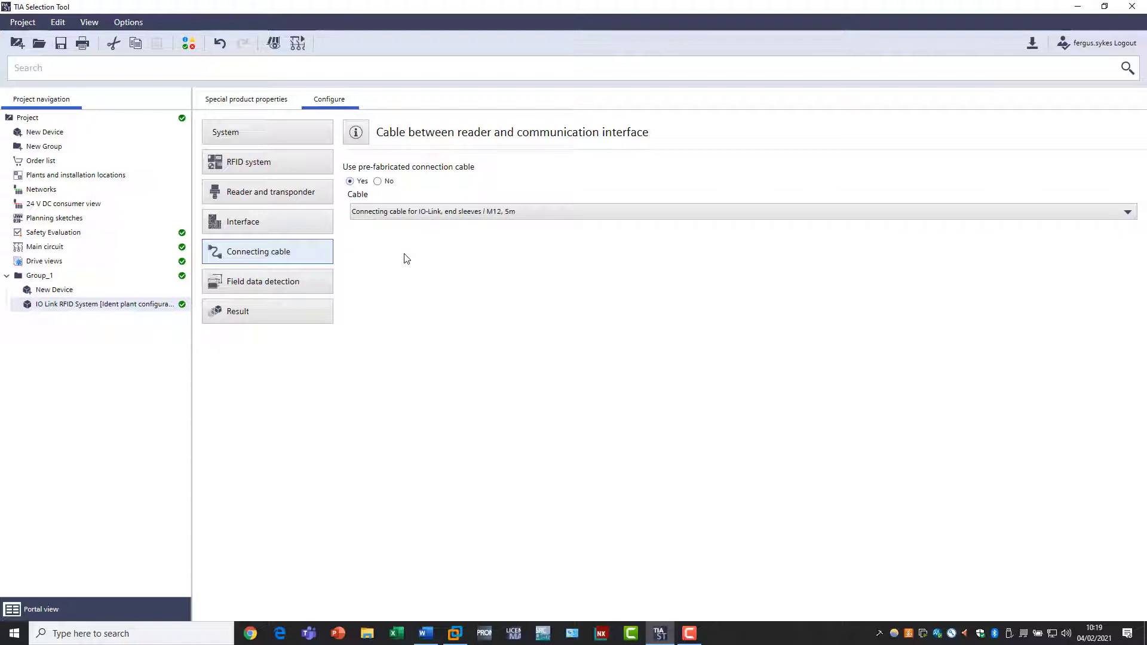
# Raise the velocity in the field data detection to 0.17 m/s.
pyautogui.click(294, 288)
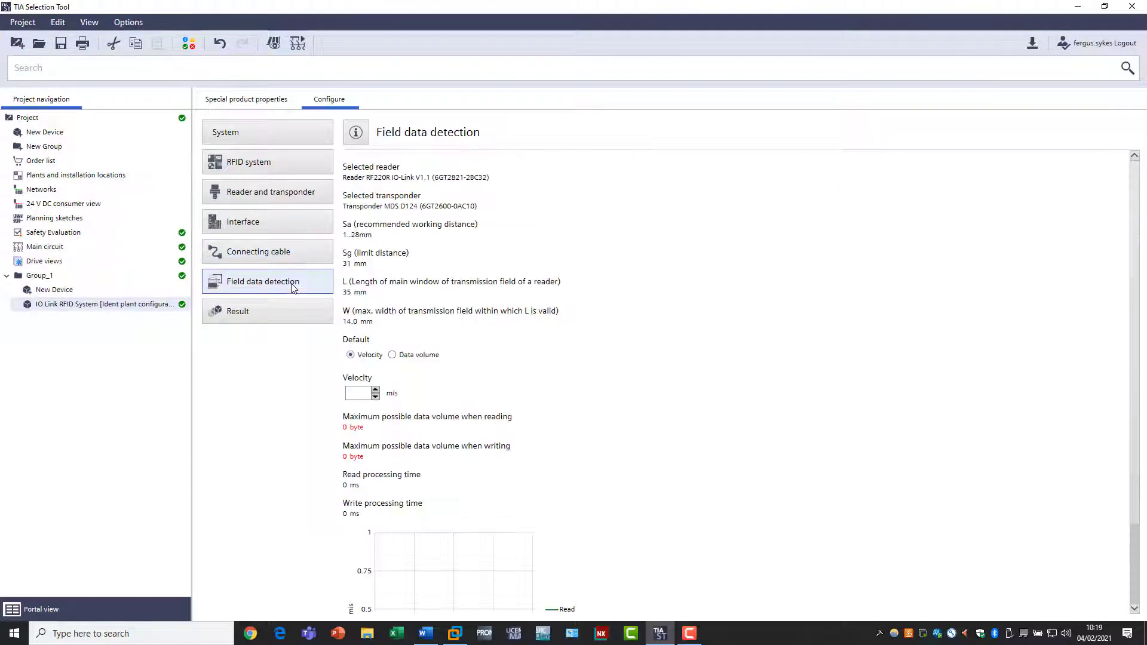
pyautogui.scroll(-3, 489, 271)
pyautogui.click(376, 289)
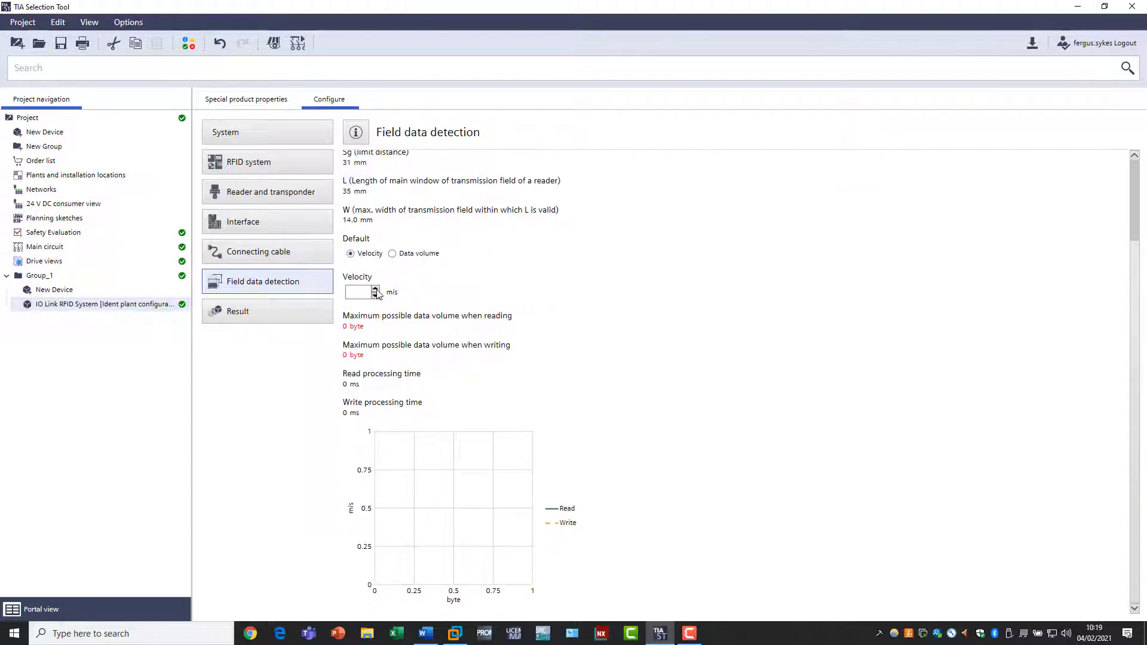
pyautogui.click(376, 289)
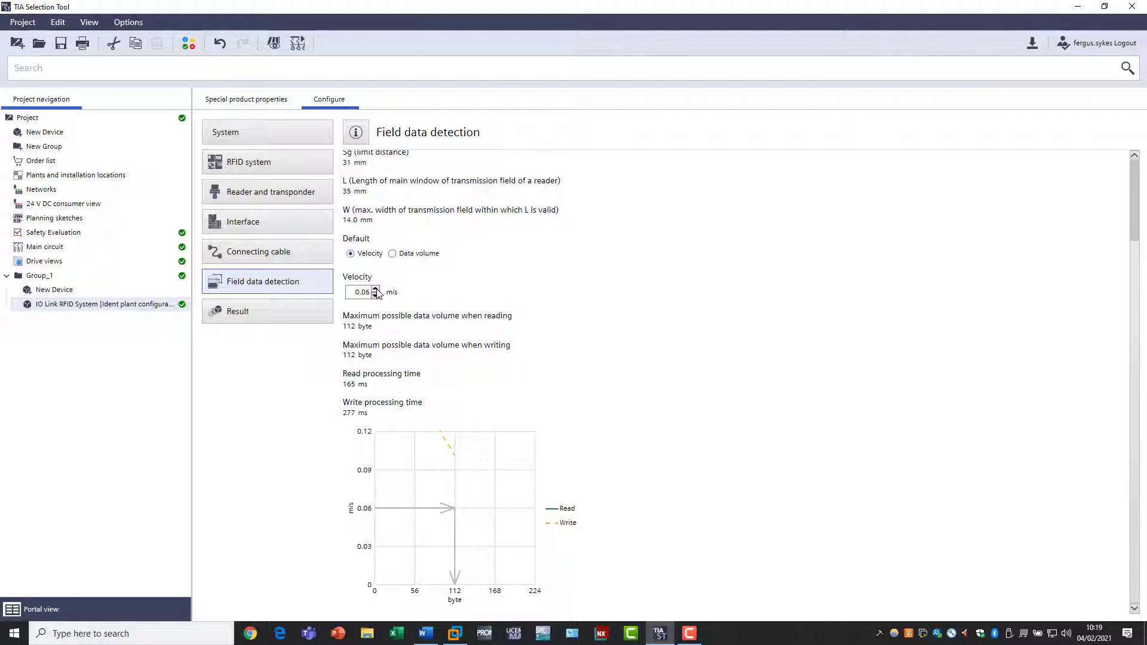
pyautogui.click(376, 290)
pyautogui.click(376, 289)
pyautogui.click(375, 289)
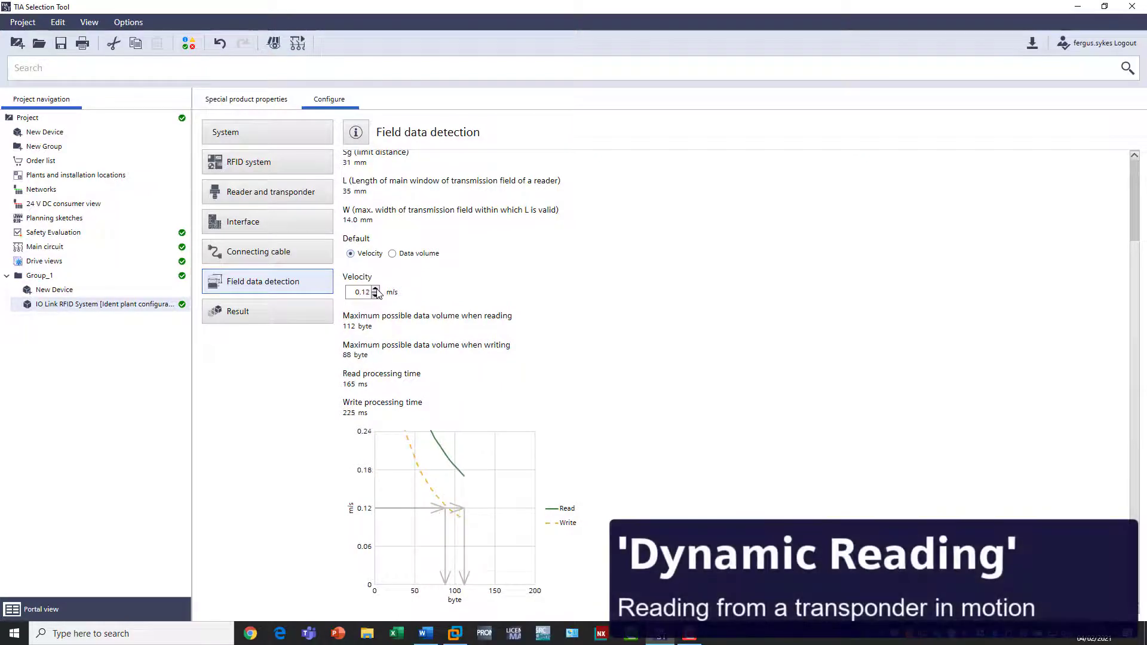
pyautogui.click(376, 290)
pyautogui.click(375, 289)
pyautogui.click(376, 289)
pyautogui.click(376, 289)
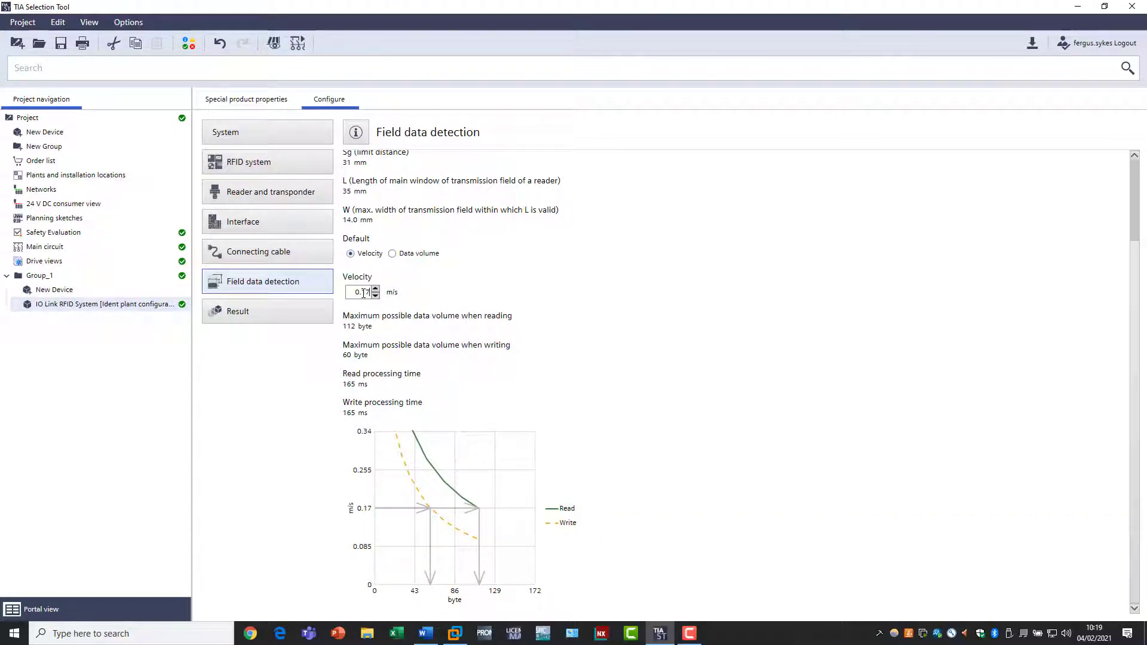
# Set the velocity in the field data detection to 0.4 m/s.
pyautogui.moveTo(362, 293); pyautogui.dragTo(386, 297)
pyautogui.write('40')
pyautogui.press('Return')
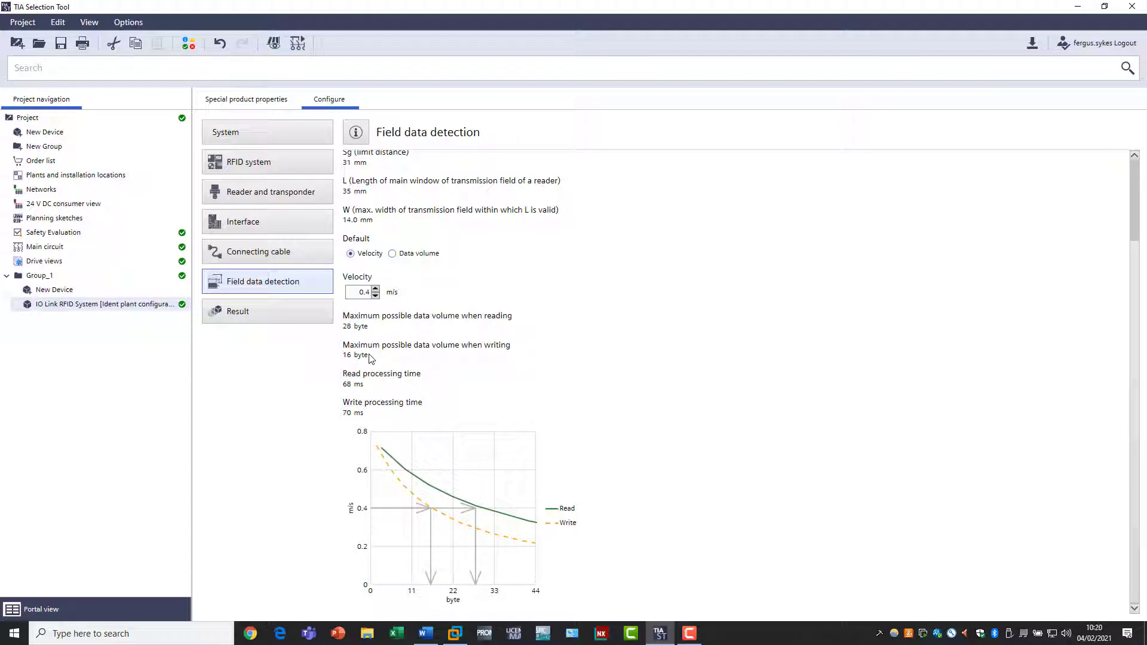
# Exclude the RF220R, RF220R IO-Link V1.0, RF240R, RF240R IO-Link V1.0, RF240R ASCII, RF250R and RF250R IO-Link V1.0 from the reader comparison.
pyautogui.click(288, 195)
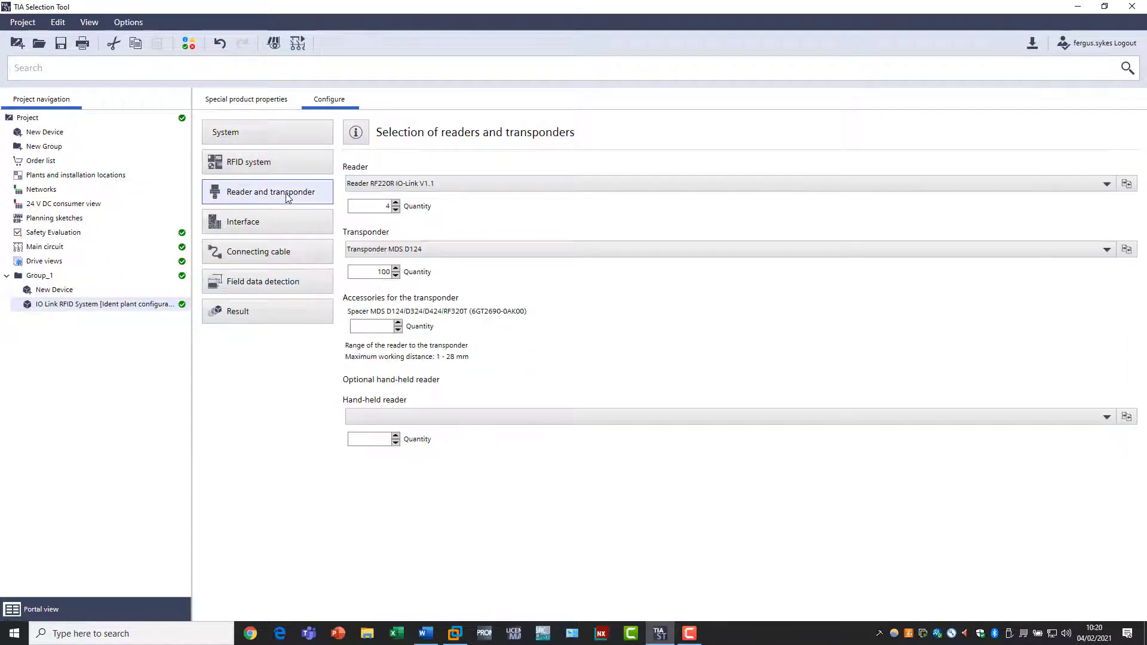
pyautogui.click(1114, 189)
pyautogui.click(1115, 190)
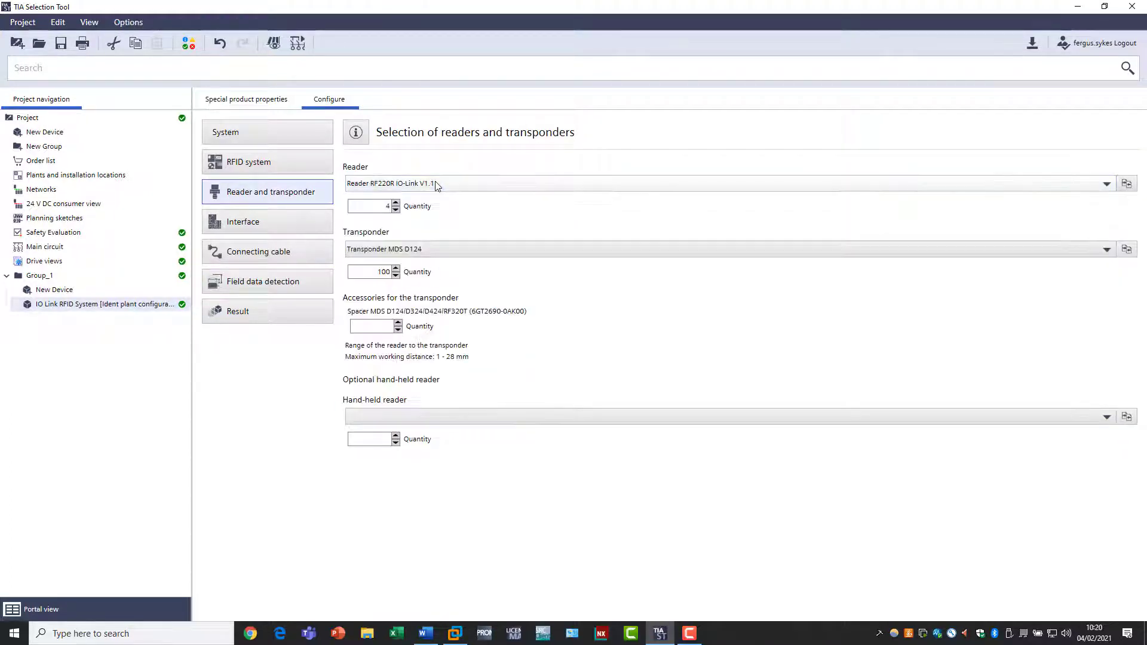
pyautogui.click(1127, 183)
pyautogui.click(180, 81)
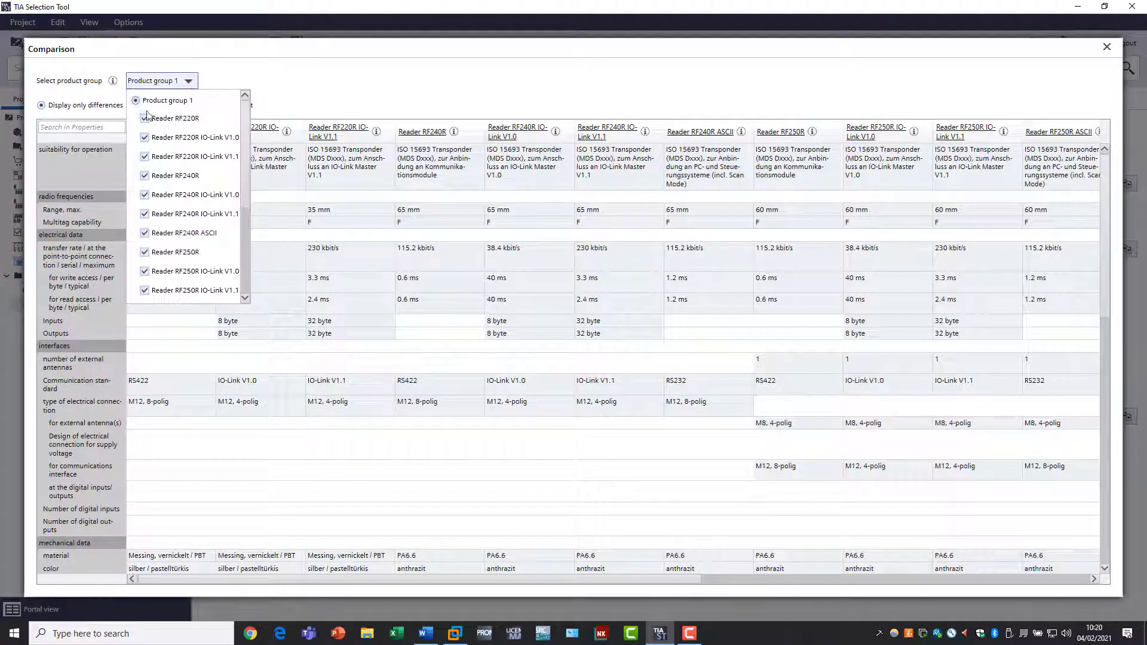
pyautogui.click(144, 119)
pyautogui.click(145, 137)
pyautogui.click(145, 175)
pyautogui.click(146, 195)
pyautogui.click(146, 233)
pyautogui.click(145, 252)
pyautogui.click(146, 272)
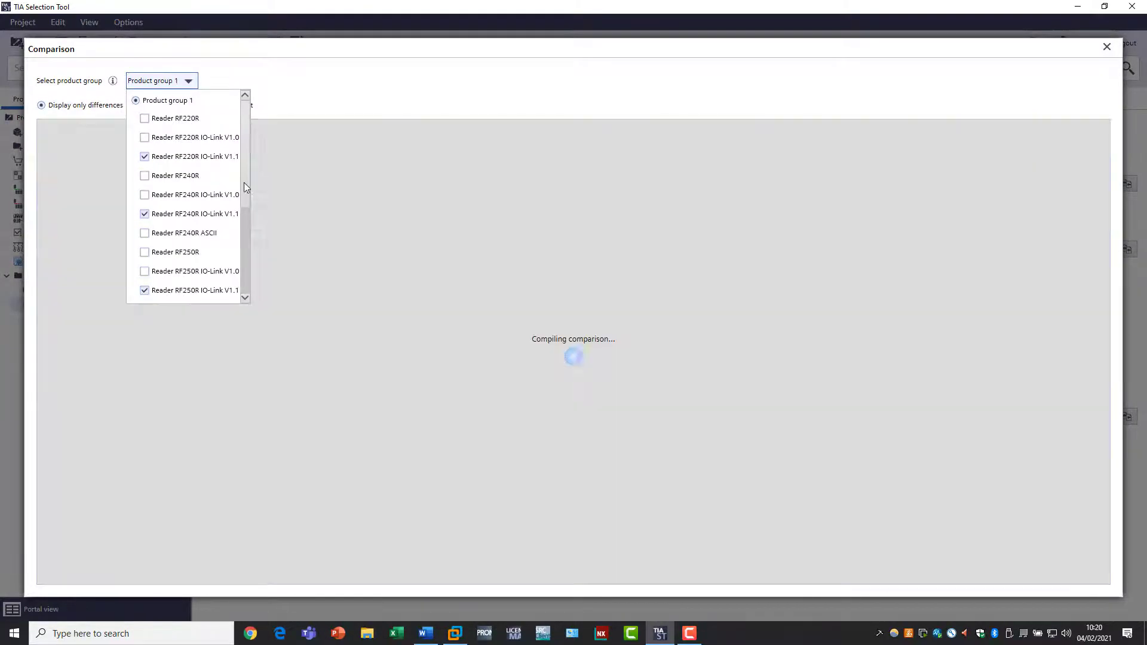
# Exclude the RF250R ASCII, RF260R, RF260R IO-Link V1.0, RF260R ASCII, RF280R, RF280R ASCII and RF285R from the reader comparison.
pyautogui.moveTo(245, 182); pyautogui.dragTo(244, 256)
pyautogui.click(145, 183)
pyautogui.click(145, 202)
pyautogui.click(145, 240)
pyautogui.click(146, 259)
pyautogui.click(145, 279)
pyautogui.click(145, 298)
pyautogui.click(145, 163)
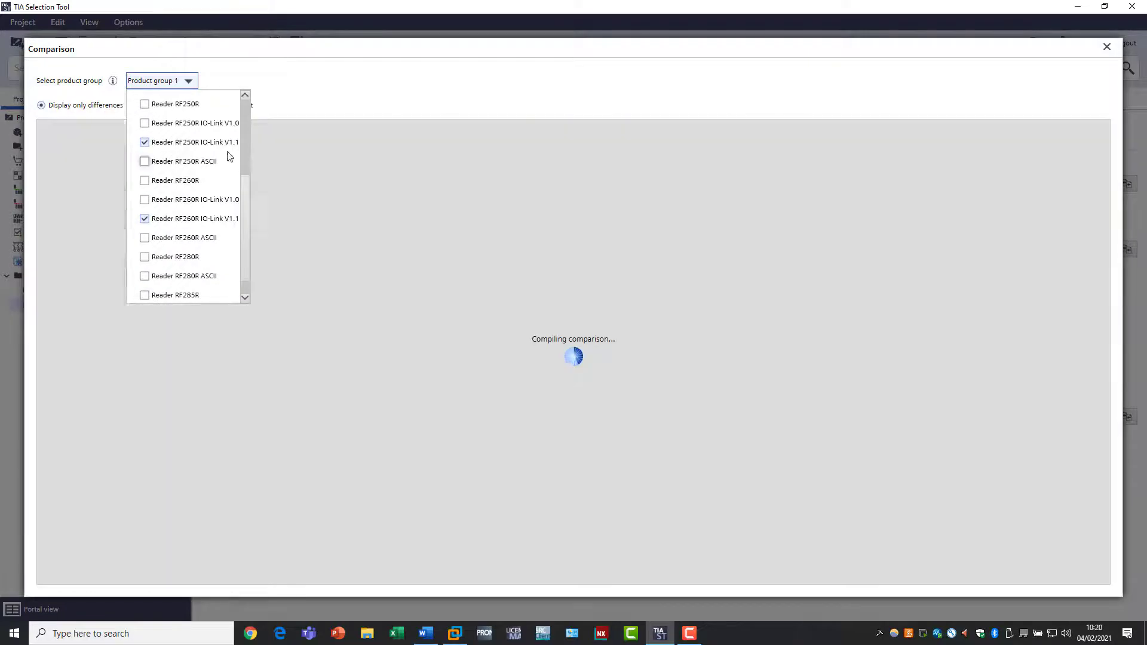
pyautogui.click(338, 78)
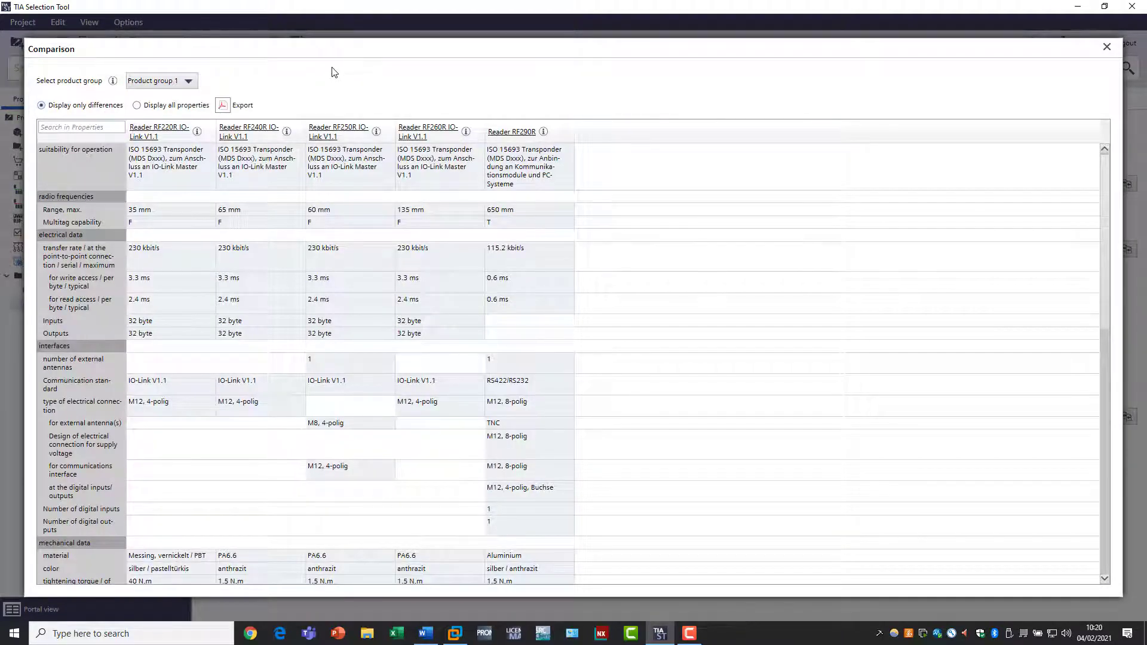
# Choose Reader RF240R IO-Link V1.1 from the comparison and check its maximum data volumes in the field data detection.
pyautogui.click(239, 138)
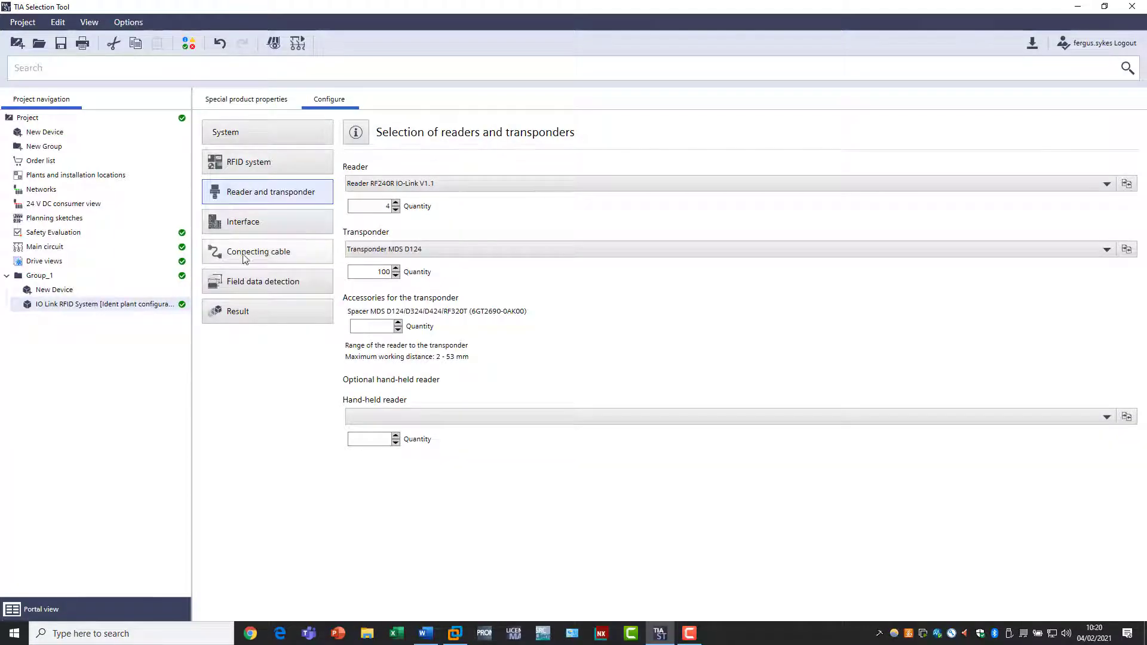
pyautogui.click(251, 282)
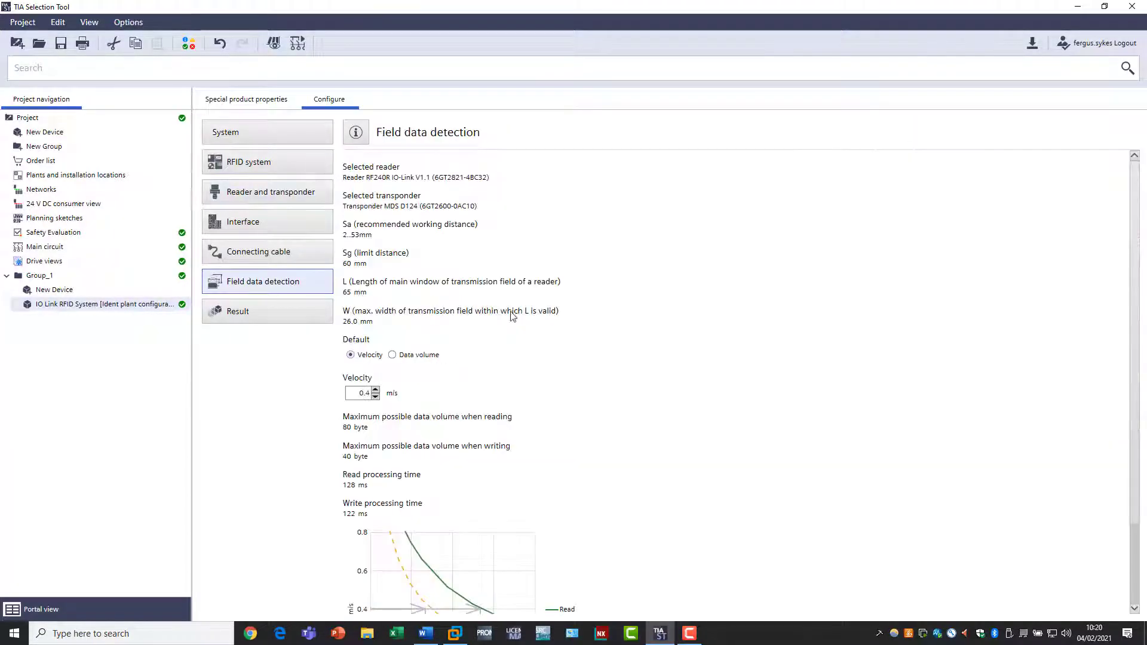
pyautogui.scroll(-3, 513, 317)
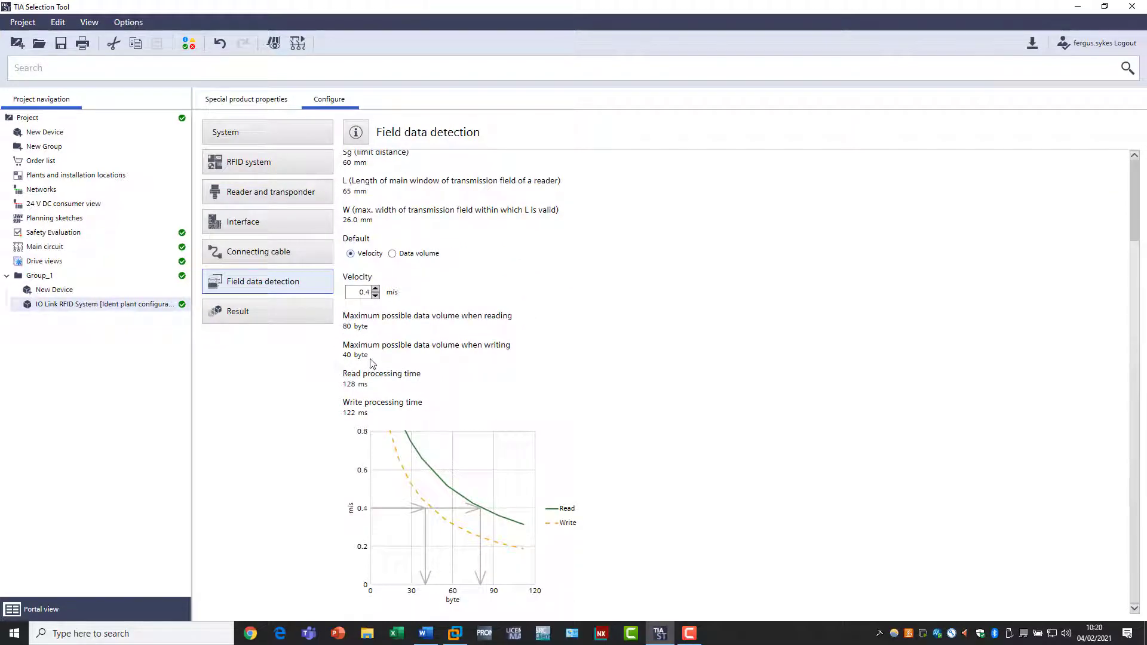
# Create the devices from the ident configuration result and open the module configuration of the ET 200SP_1 station.
pyautogui.click(285, 311)
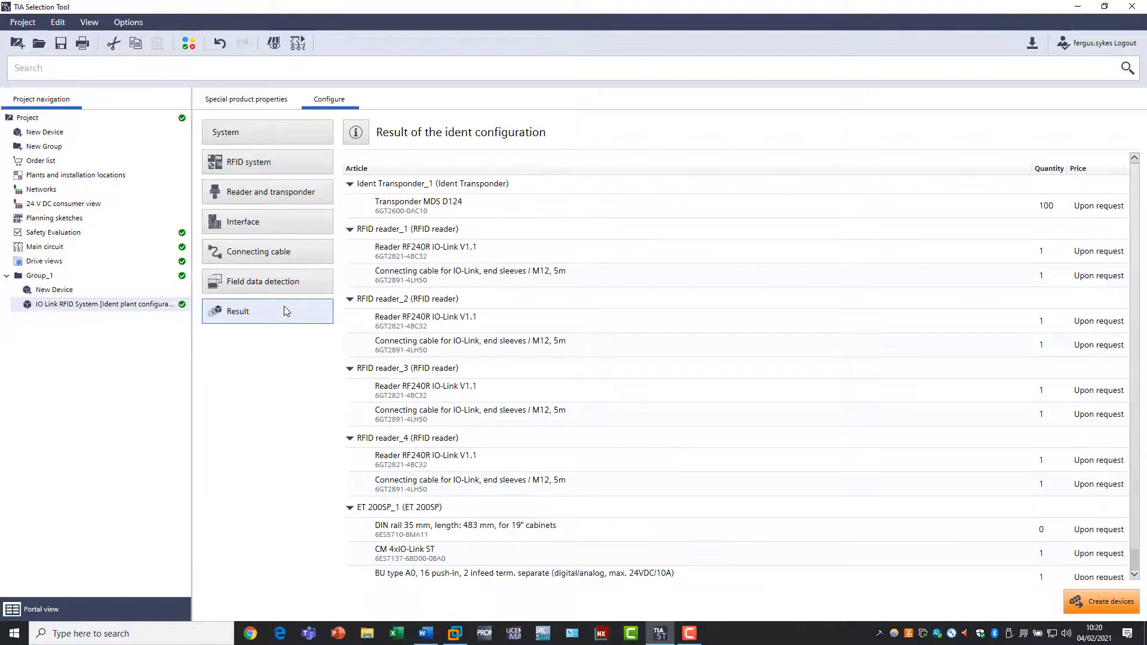
pyautogui.click(1104, 599)
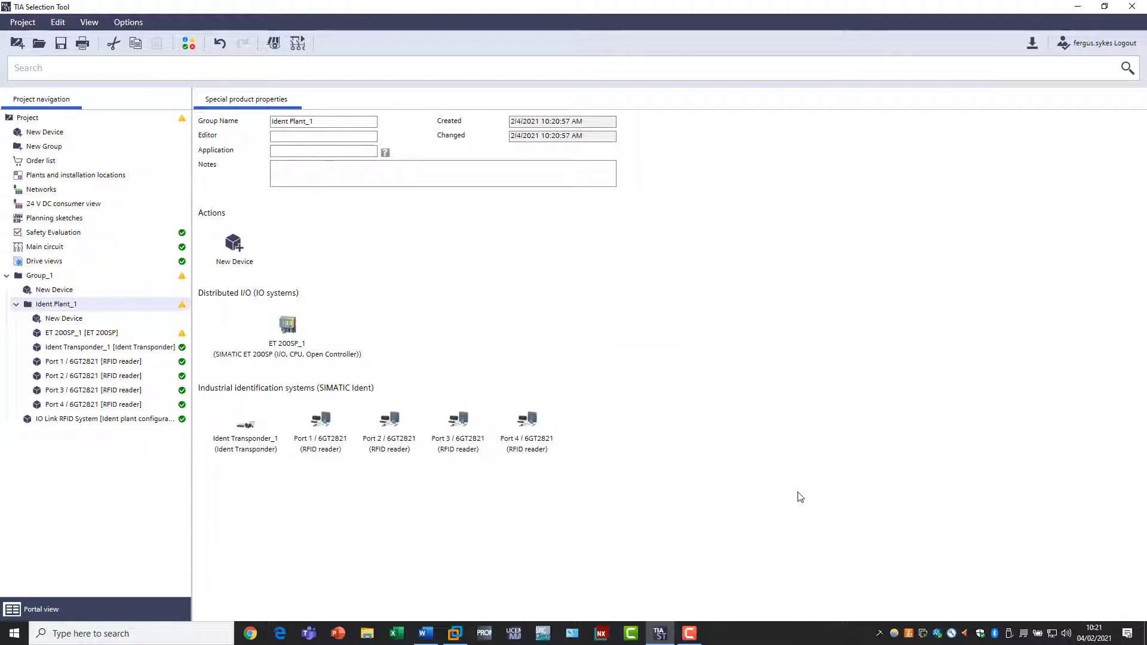
pyautogui.click(94, 338)
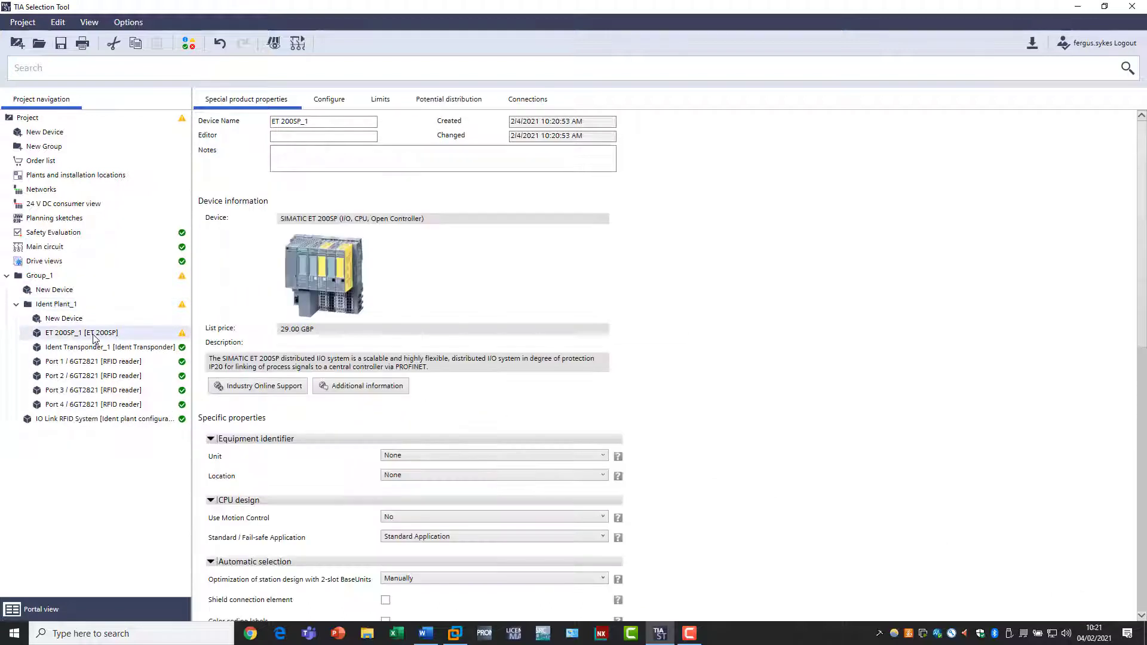
pyautogui.click(330, 102)
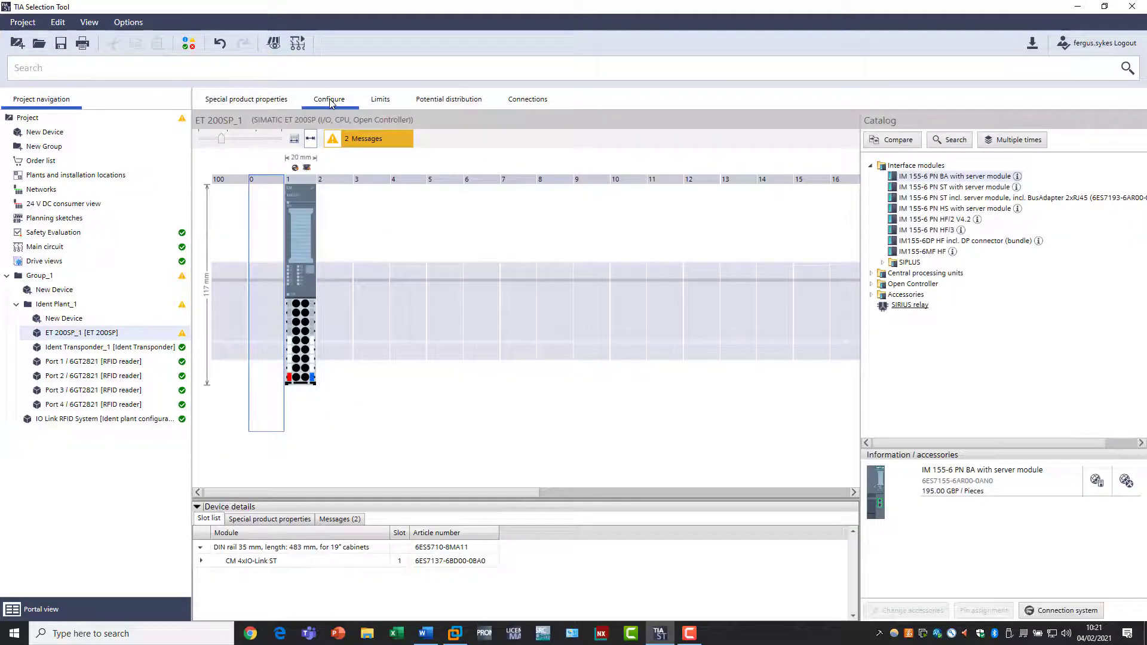
# Add the IM 155-6 PN BA interface module in slot 0 and a DI 8x24VDC BA input module forwarding the potential group in slot 2.
pyautogui.doubleClick(933, 182)
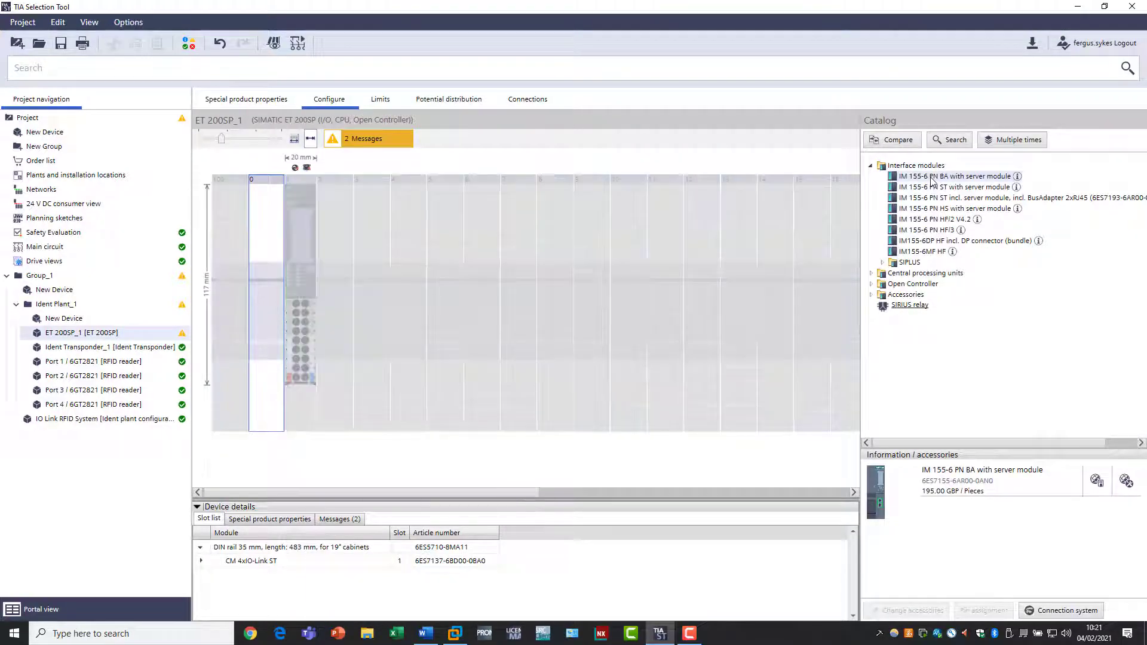
pyautogui.doubleClick(928, 209)
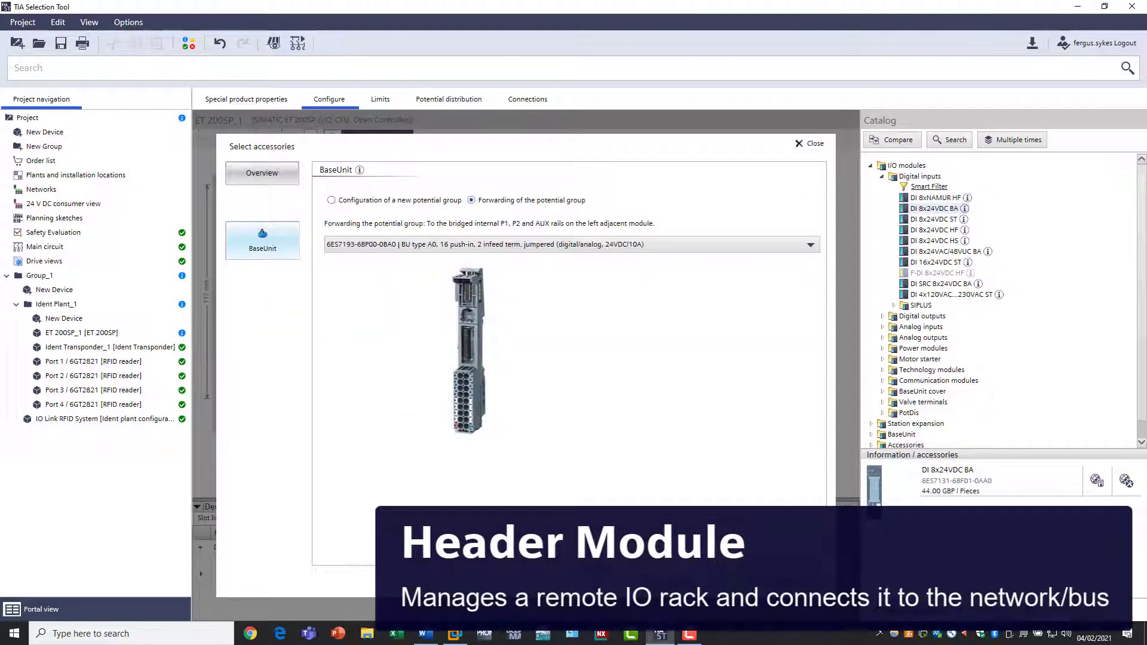
pyautogui.click(706, 574)
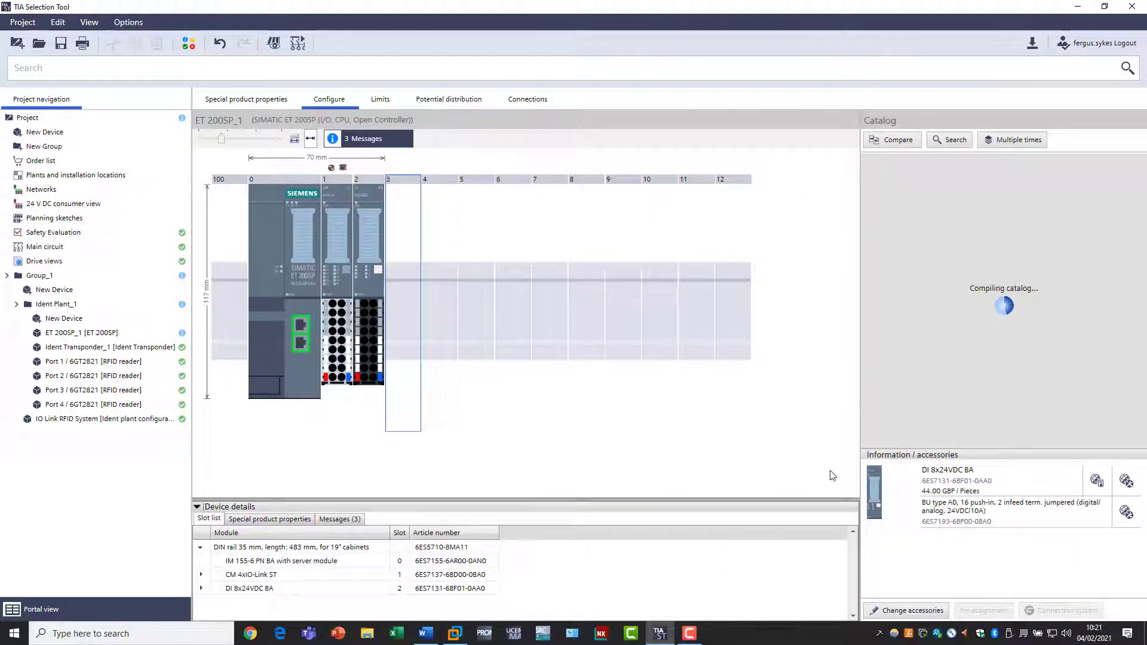
# Add a DQ 4x24VDC/2A ST digital output module in slot 3 of the ET 200SP station.
pyautogui.click(883, 317)
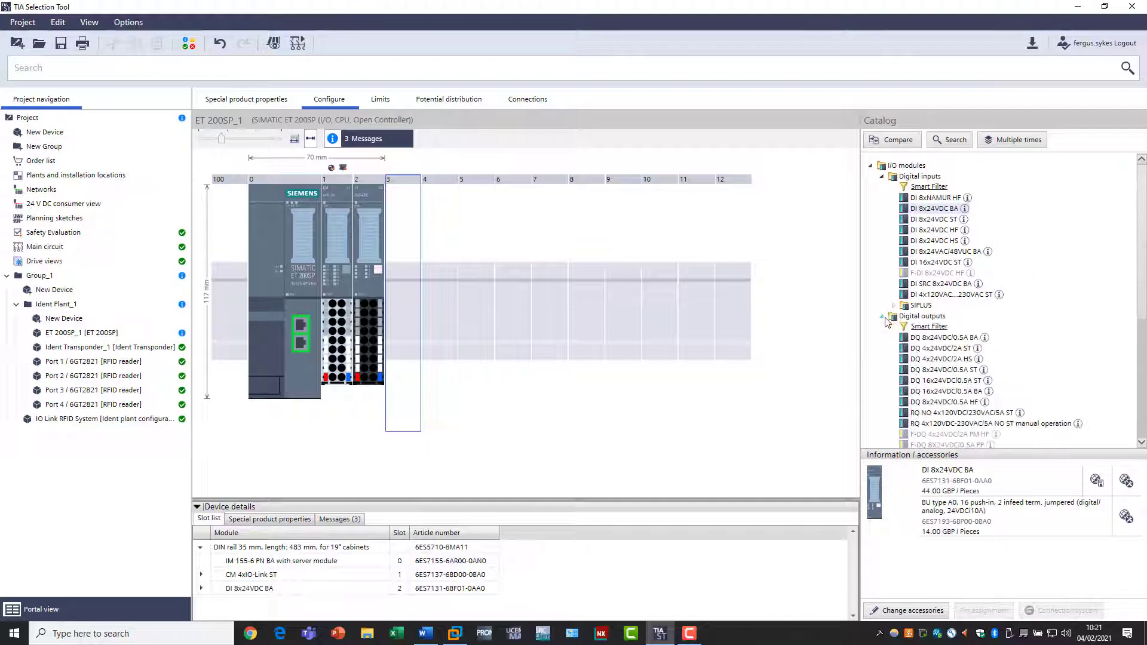
pyautogui.click(929, 351)
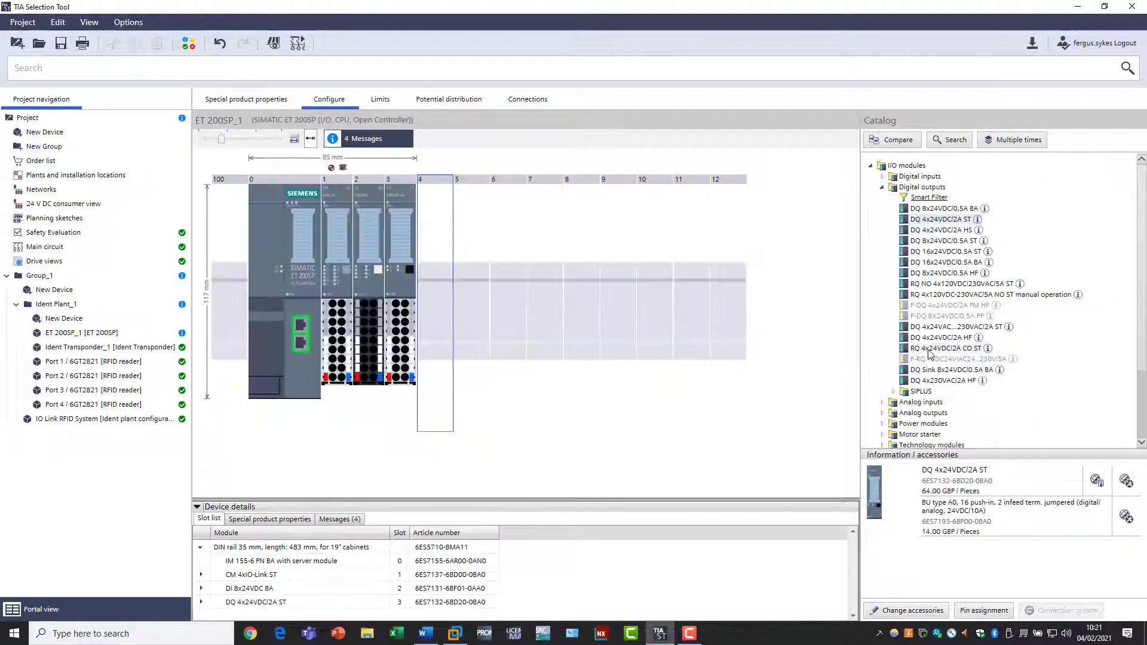
pyautogui.click(882, 187)
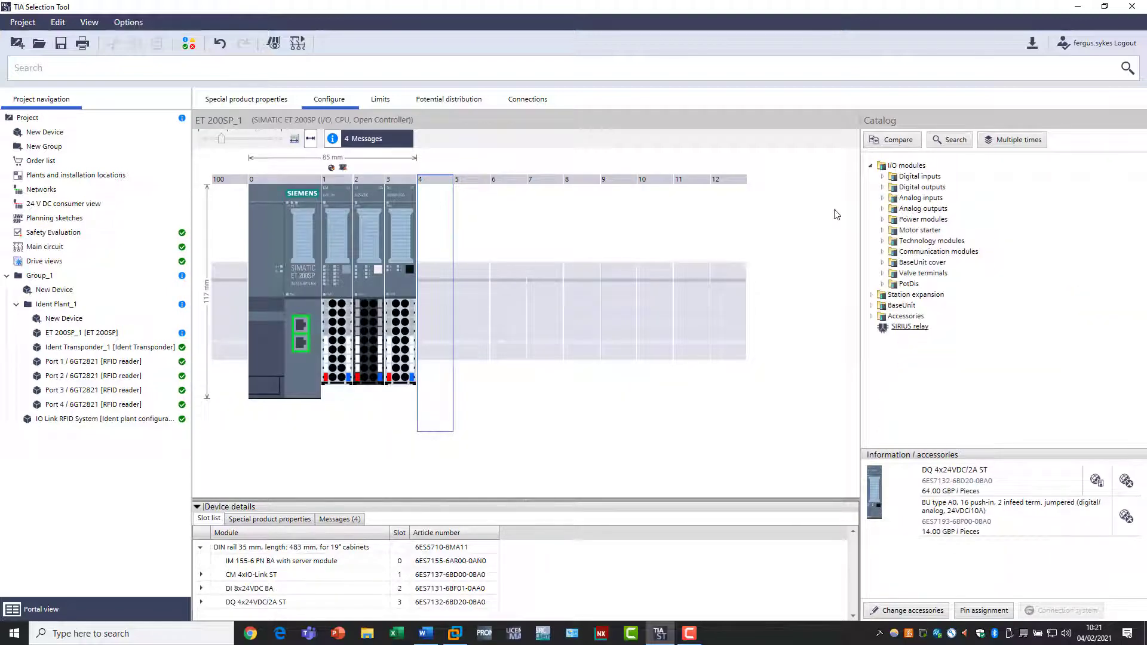
# Open the project's order list and export it to the Industry Mall.
pyautogui.click(40, 161)
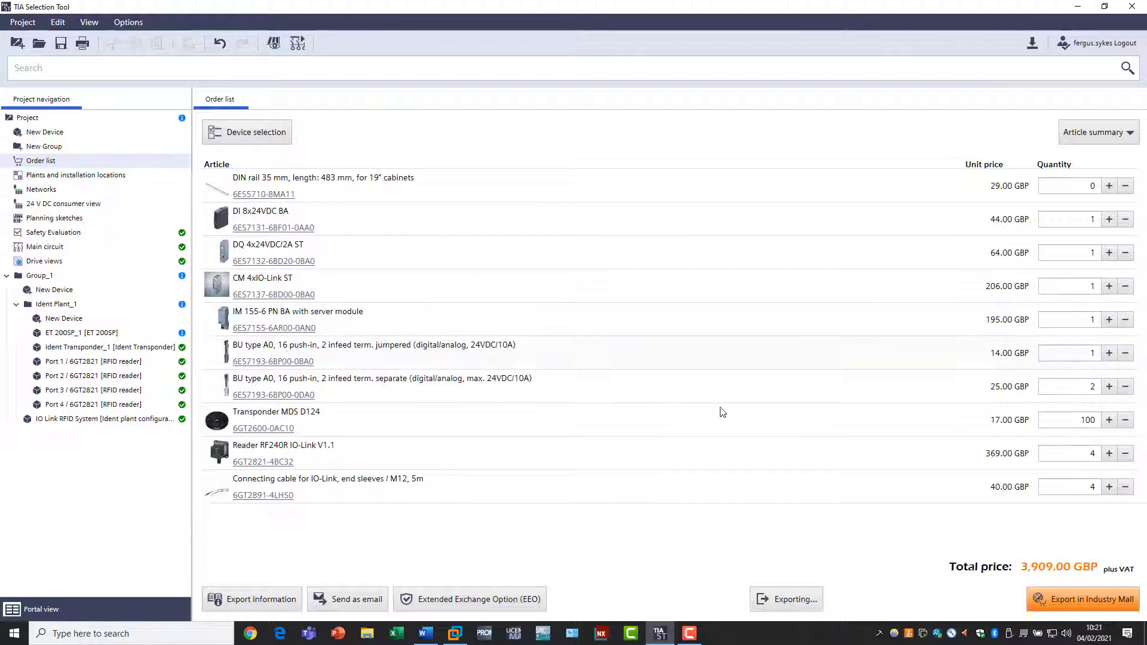
pyautogui.click(1089, 602)
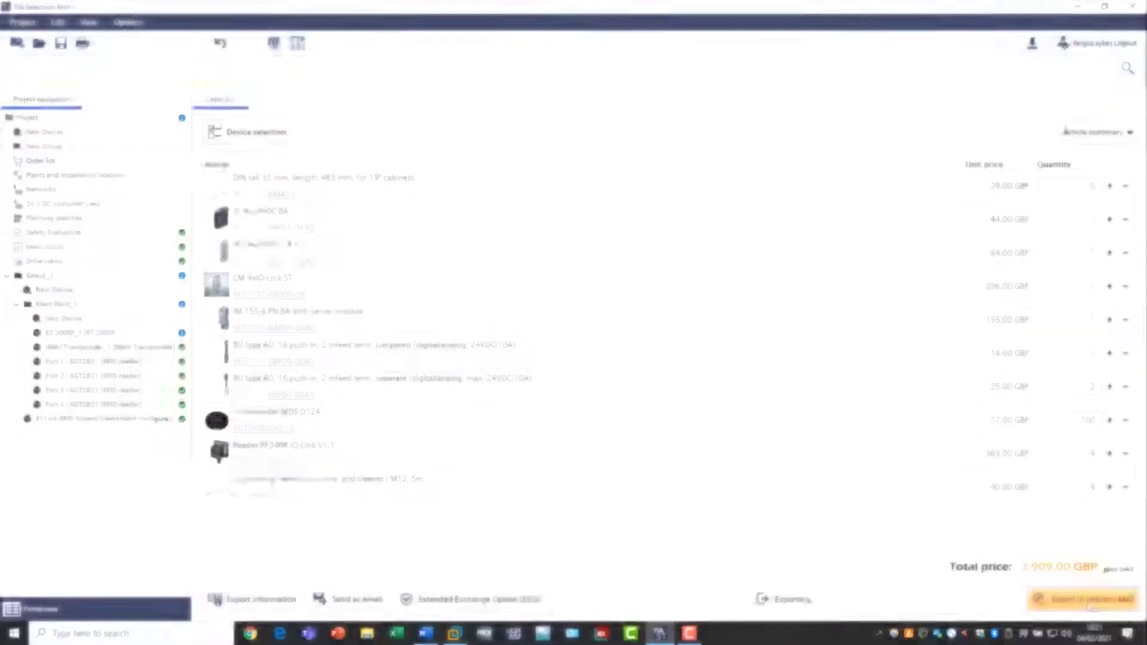